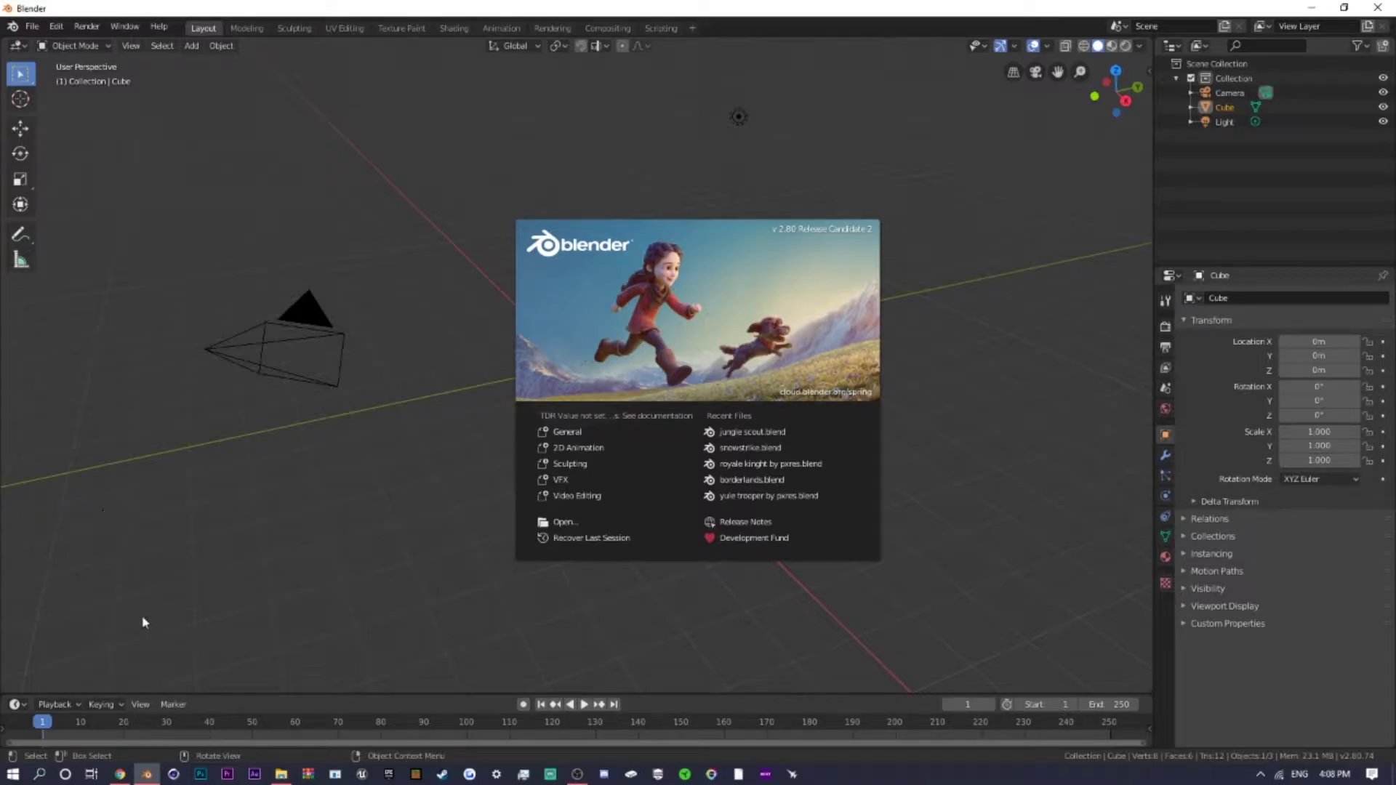
Switch from Blender's 2.80 start screen to the umodelautoaes_simple MediaFire page in Chrome.
{"action": "key", "text": "alt+Tab"}
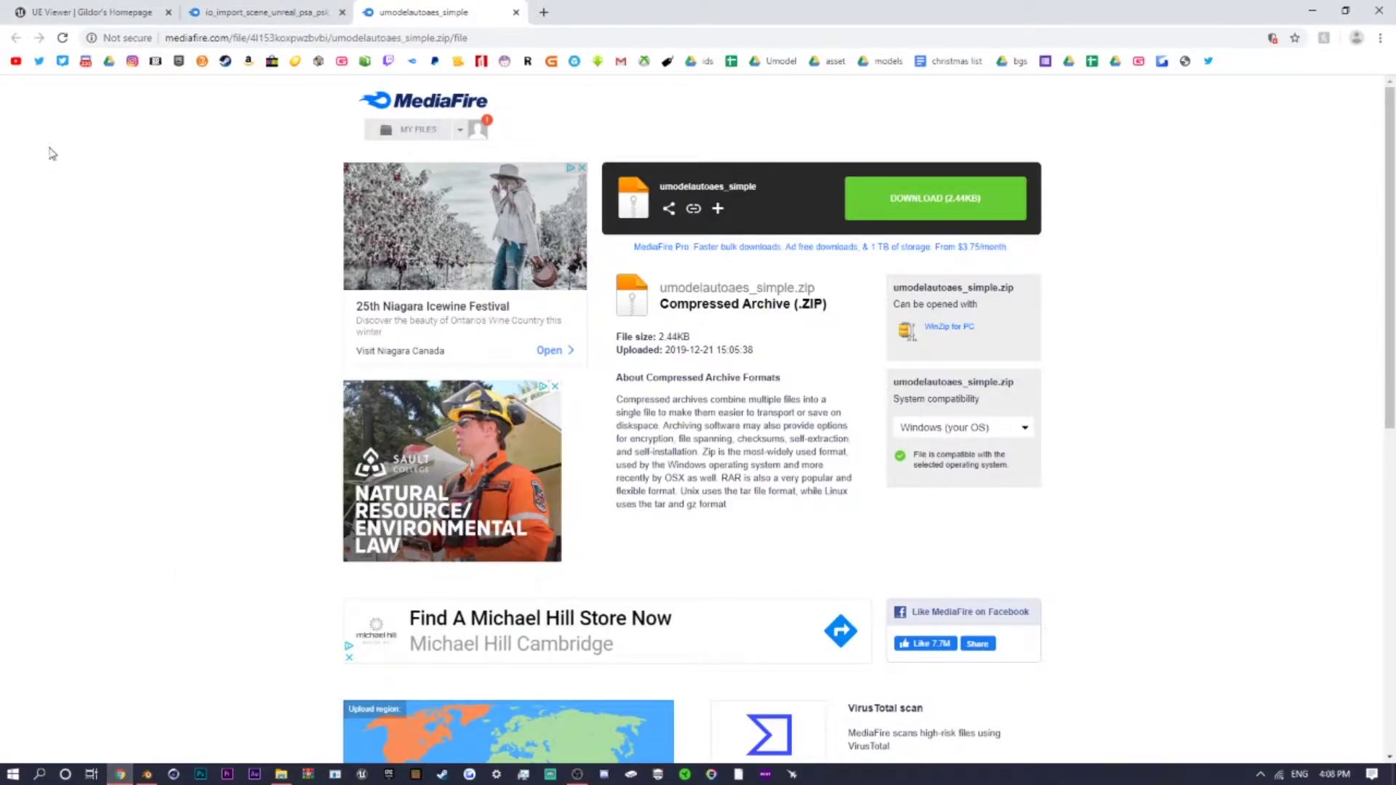
View the io_import_scene_unreal_psa_psk_280 page, then bring up the vbledner tutorial folder.
{"action": "left_click", "coordinate": [224, 7]}
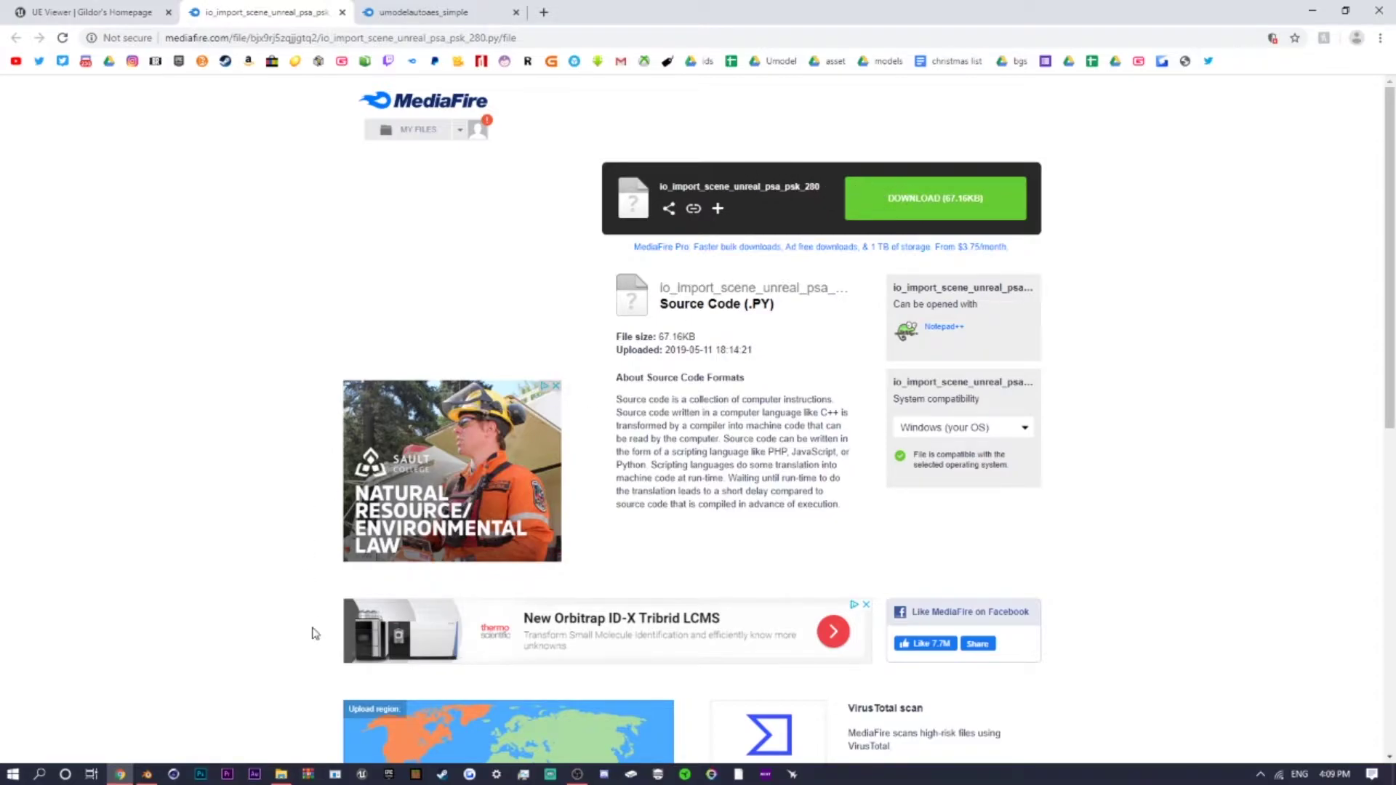
{"action": "left_click", "coordinate": [279, 774]}
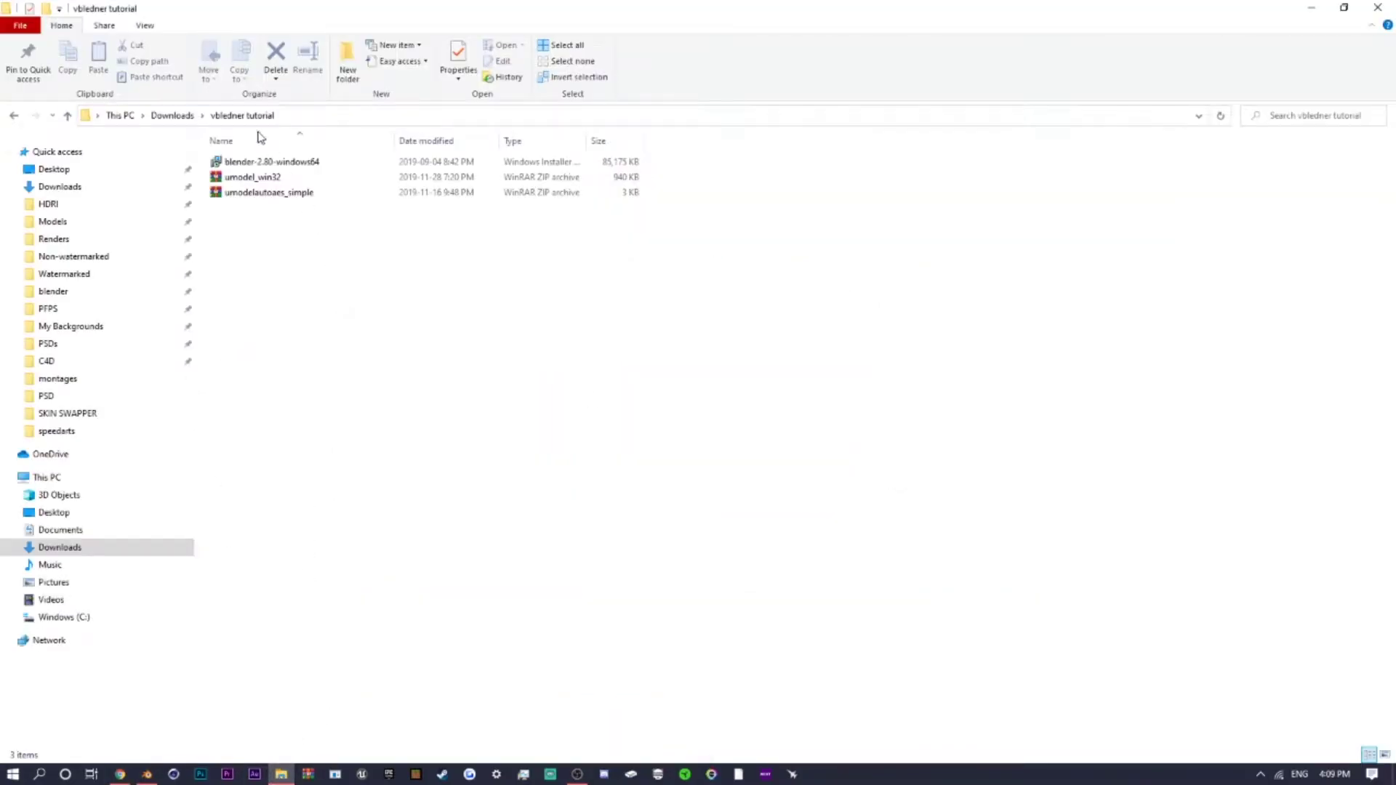
Go up to Downloads and look inside its blender folder.
{"action": "left_click", "coordinate": [185, 117]}
{"action": "double_click", "coordinate": [869, 178]}
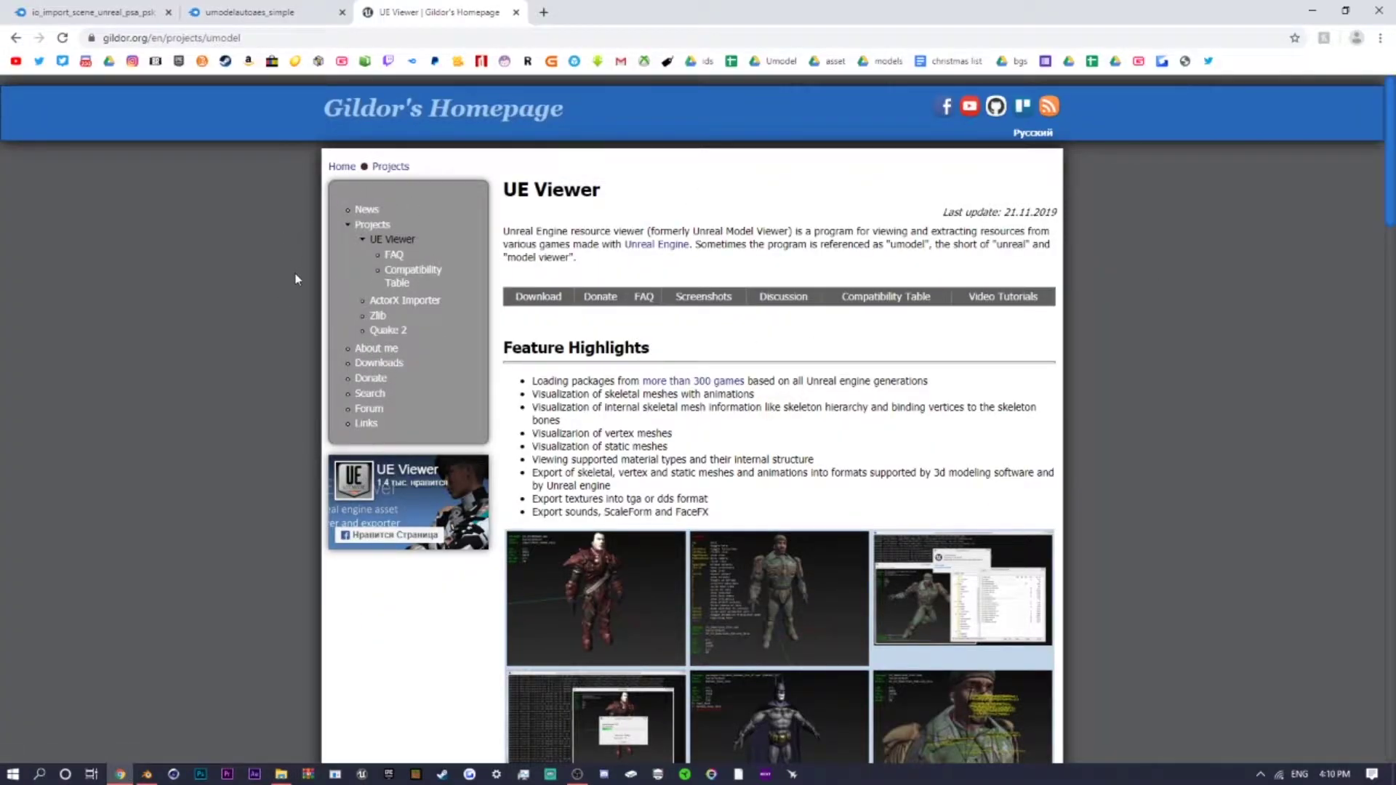
Jump to the UE Viewer Win32 downloads, then return to the vbledner tutorial folder.
{"action": "left_click", "coordinate": [538, 301]}
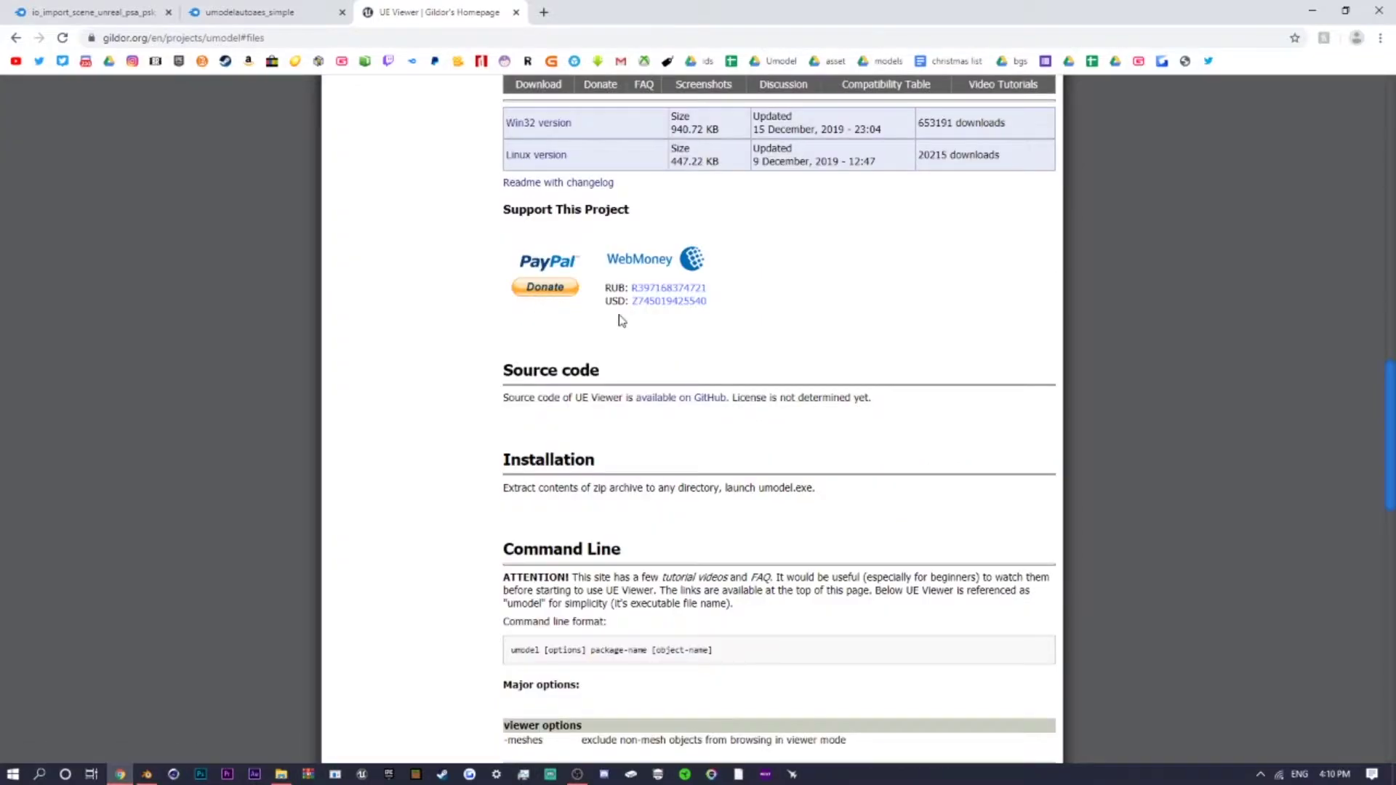
{"action": "scroll", "coordinate": [617, 318], "scroll_direction": "up", "scroll_amount": 2}
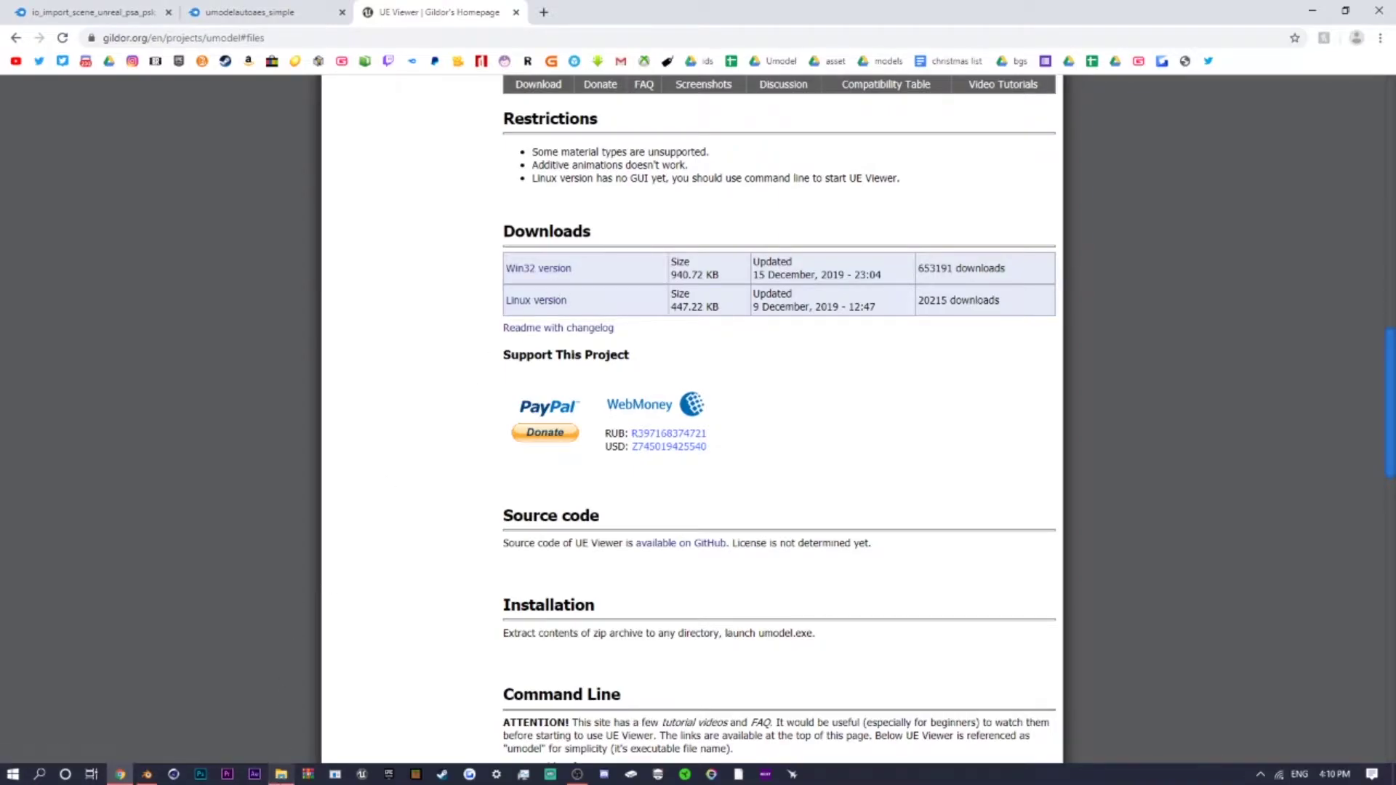
{"action": "left_click", "coordinate": [281, 774]}
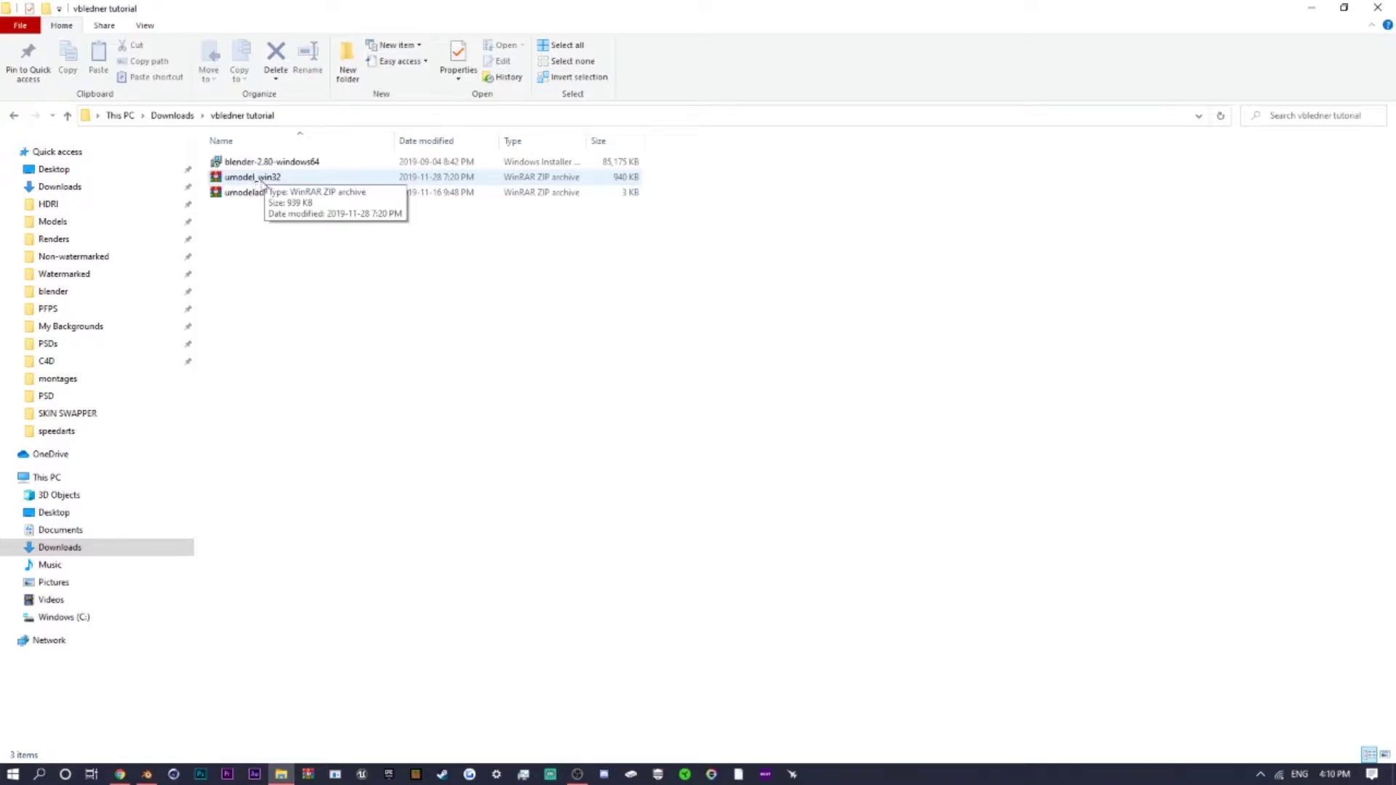
Extract the umodel_win32 archive into the vbledner tutorial folder.
{"action": "left_click", "coordinate": [283, 182]}
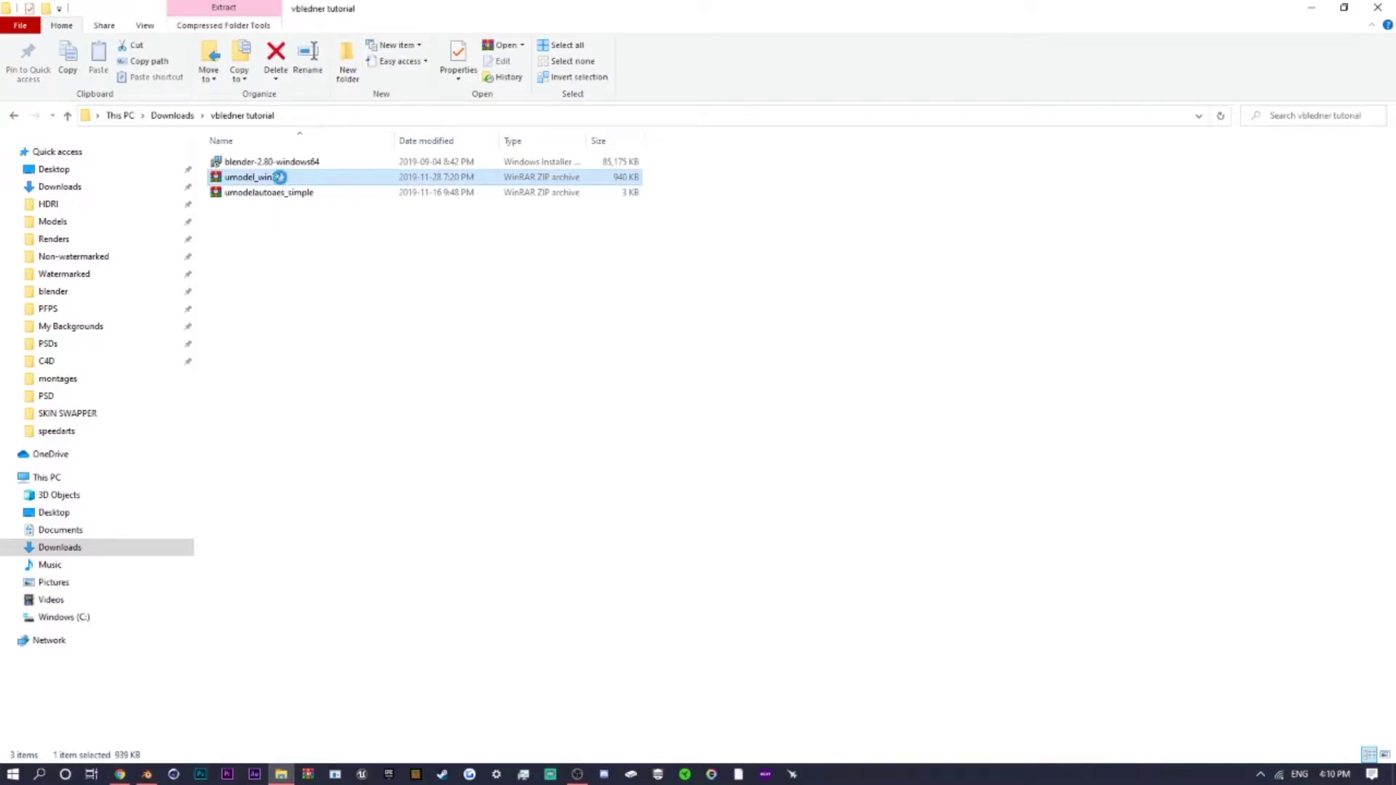
{"action": "right_click", "coordinate": [281, 177]}
{"action": "left_click", "coordinate": [326, 239]}
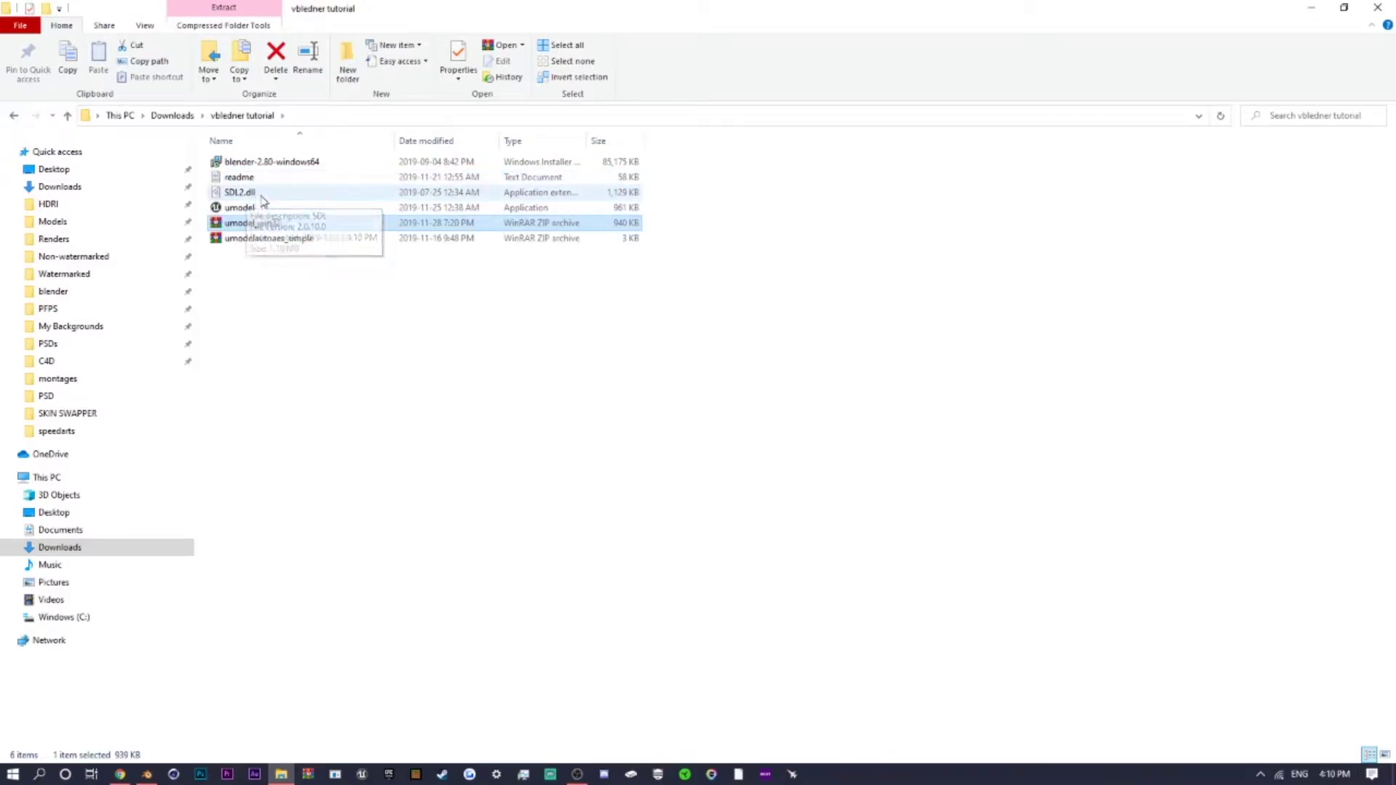
Delete the extracted readme file.
{"action": "left_click", "coordinate": [266, 208]}
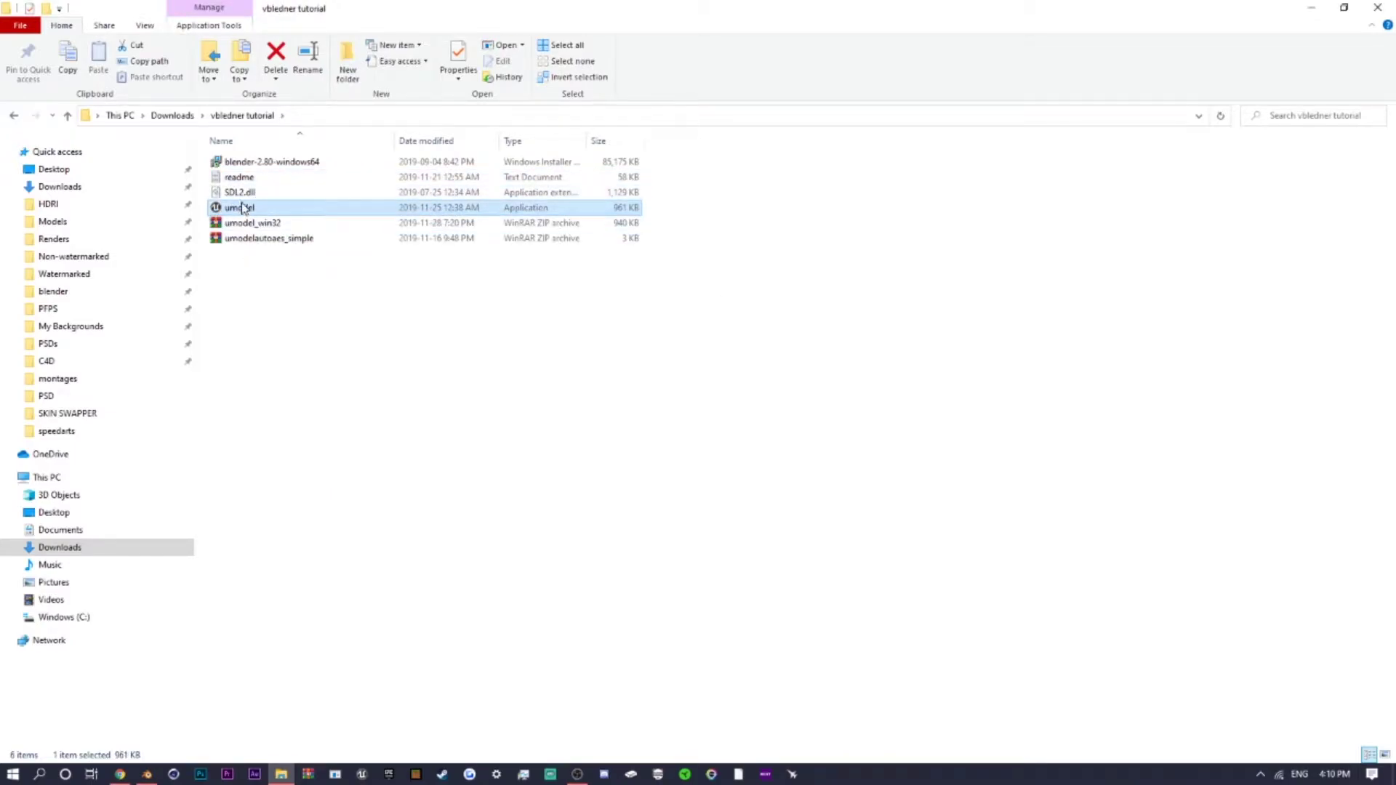
{"action": "left_click", "coordinate": [255, 177]}
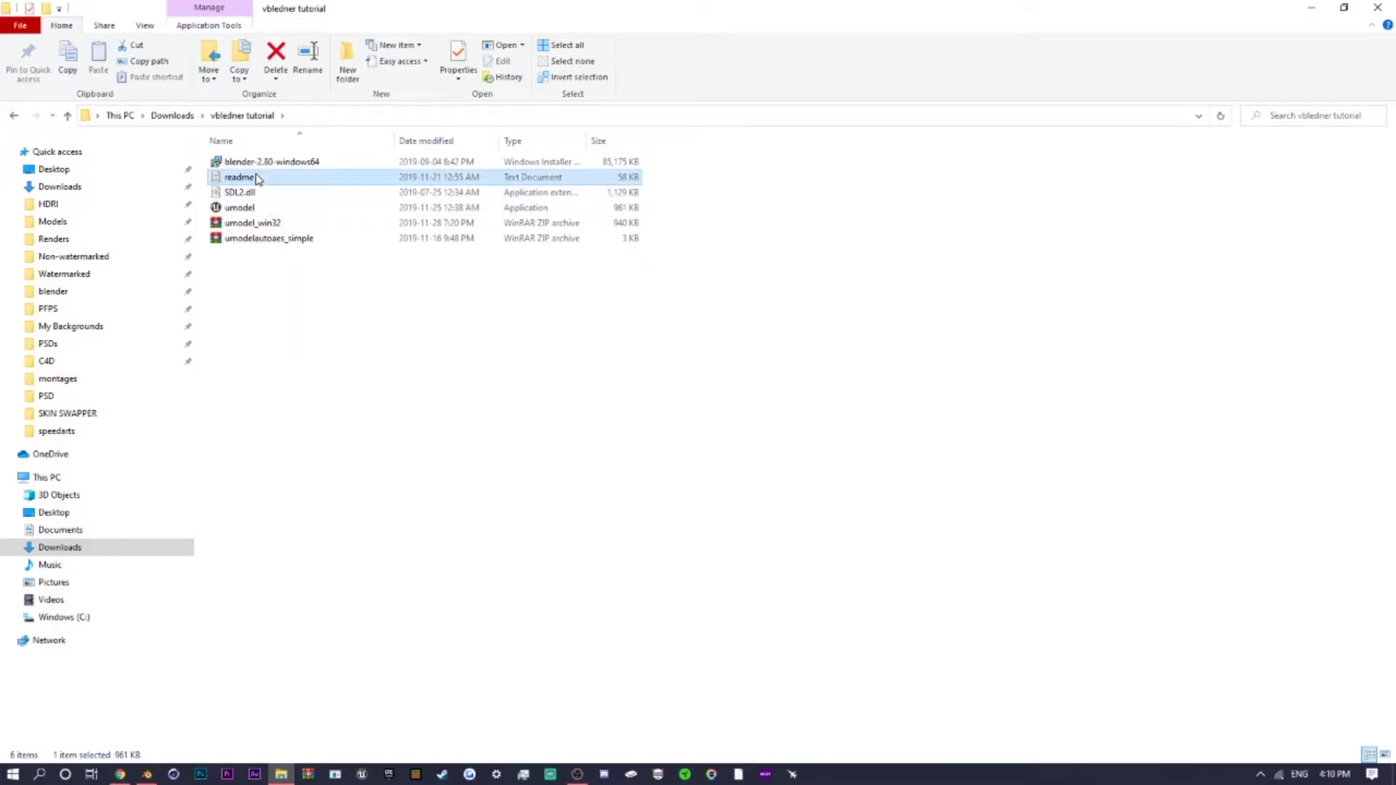
{"action": "right_click", "coordinate": [264, 176]}
{"action": "left_click", "coordinate": [340, 462]}
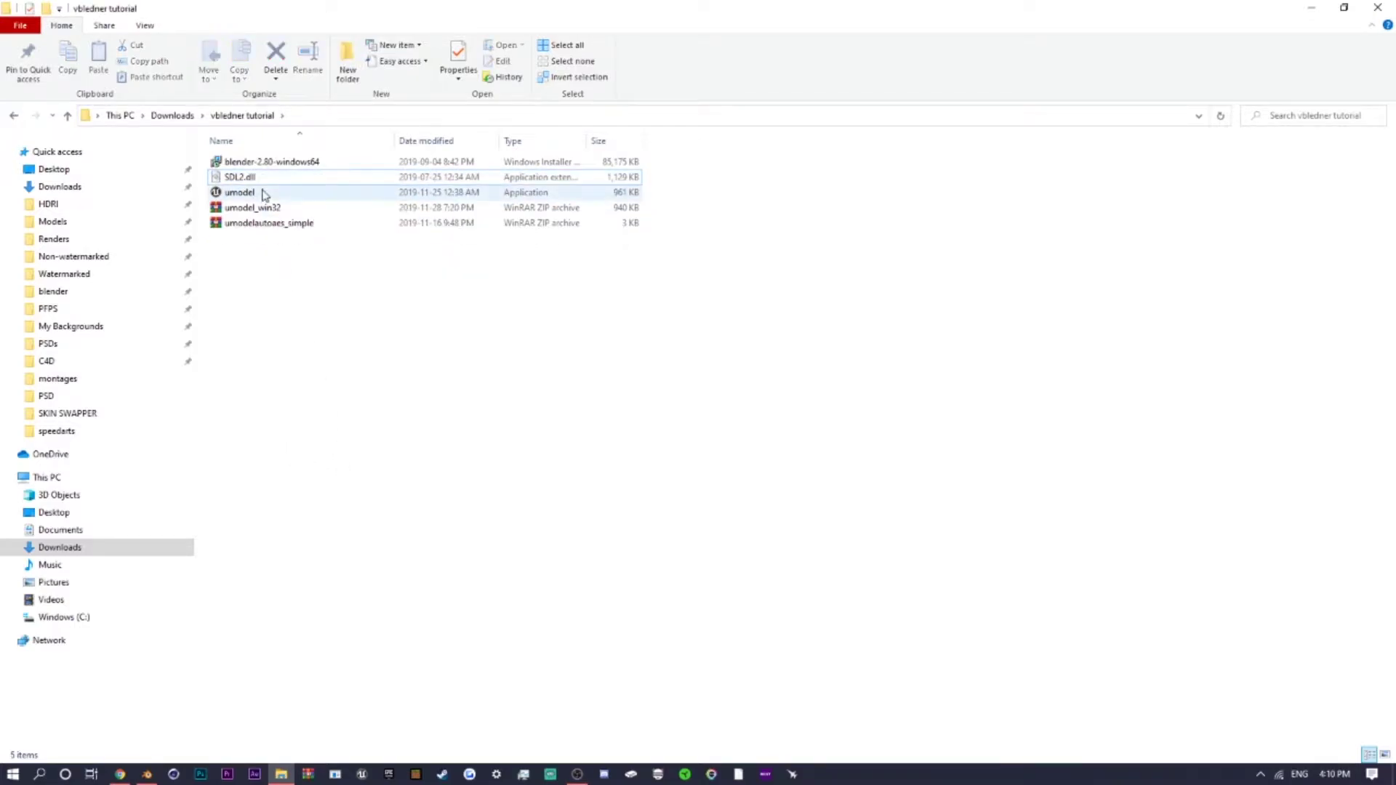
Select umodel together with SDL2.dll and expand the Windows (C:) drive.
{"action": "left_click", "coordinate": [262, 192]}
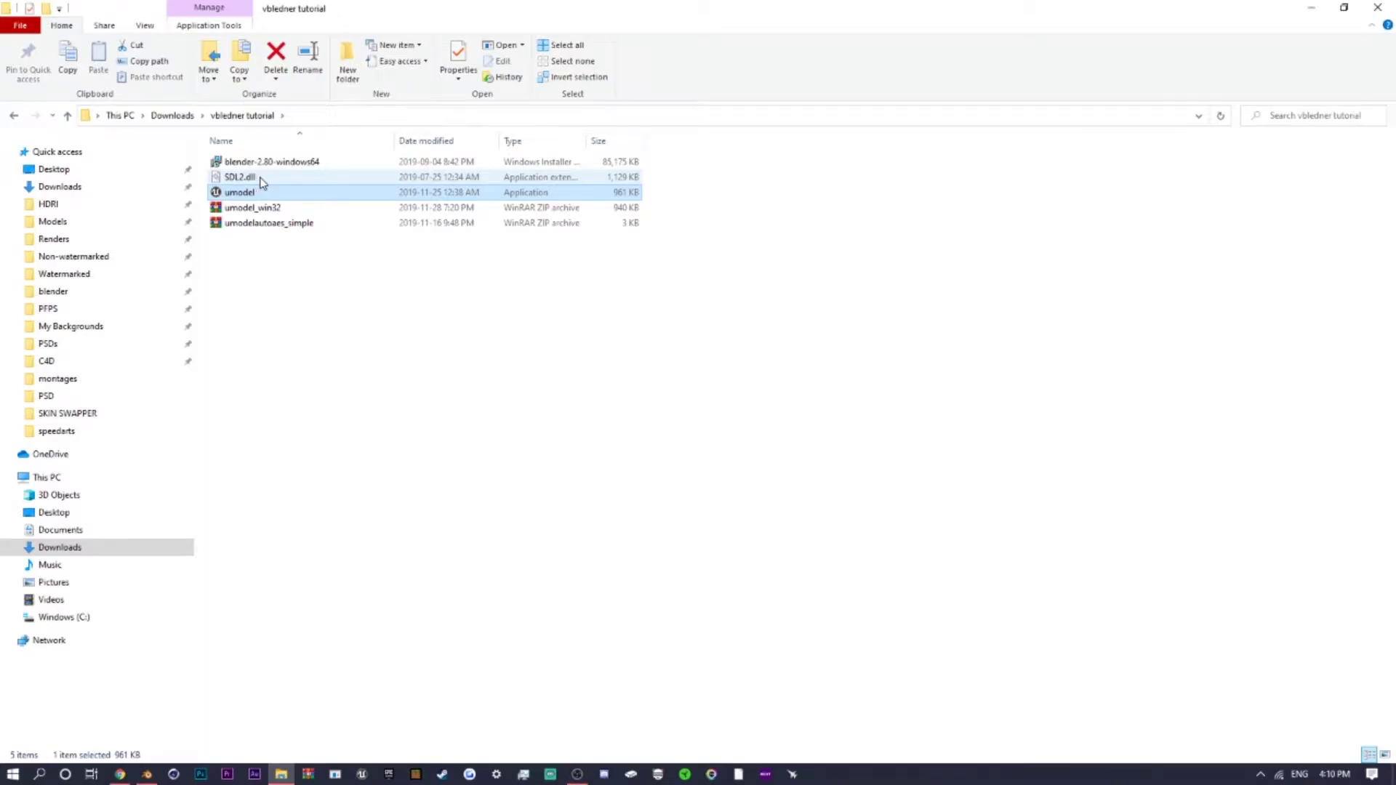
{"action": "left_click", "coordinate": [739, 255]}
{"action": "left_click_drag", "start_coordinate": [427, 194], "coordinate": [383, 188]}
{"action": "left_click", "coordinate": [361, 181], "text": "ctrl"}
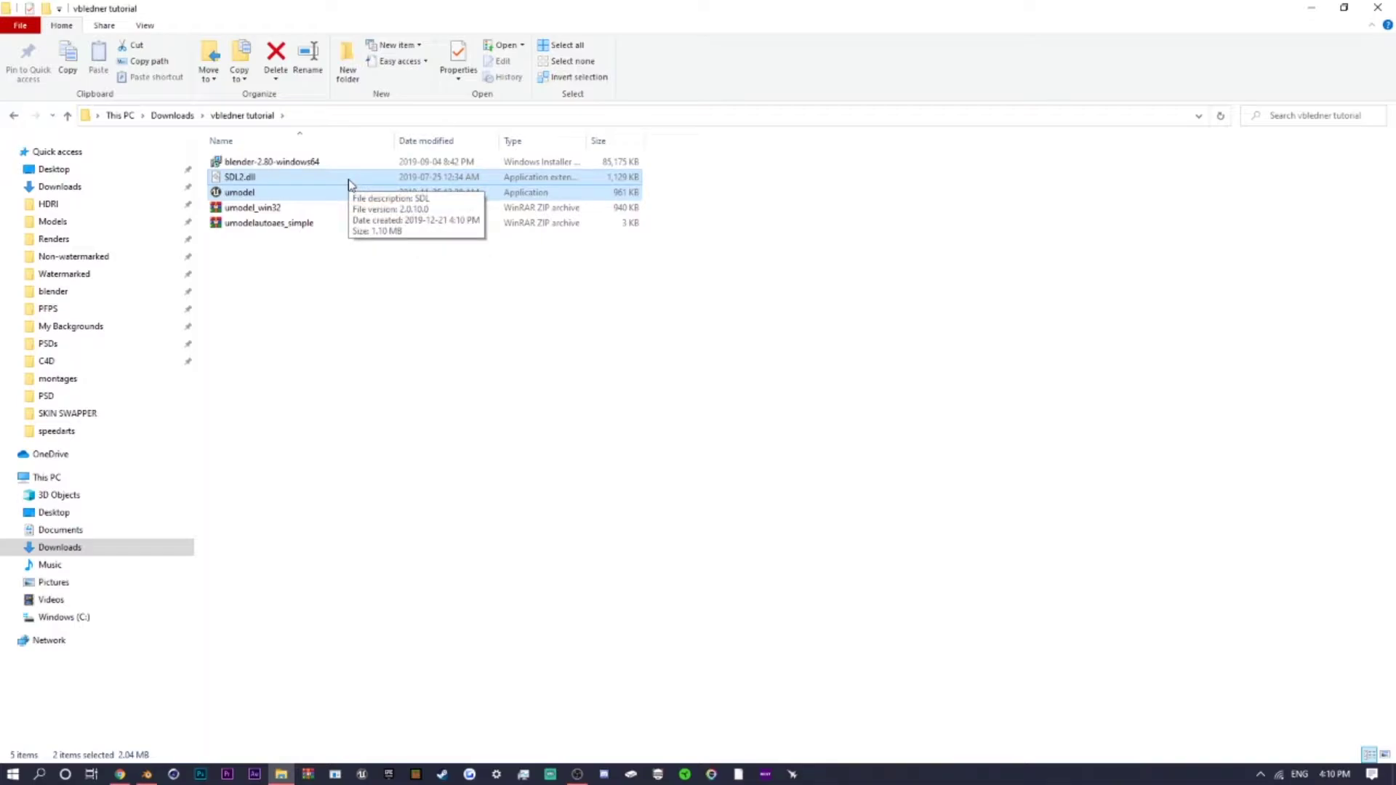
{"action": "left_click", "coordinate": [13, 617]}
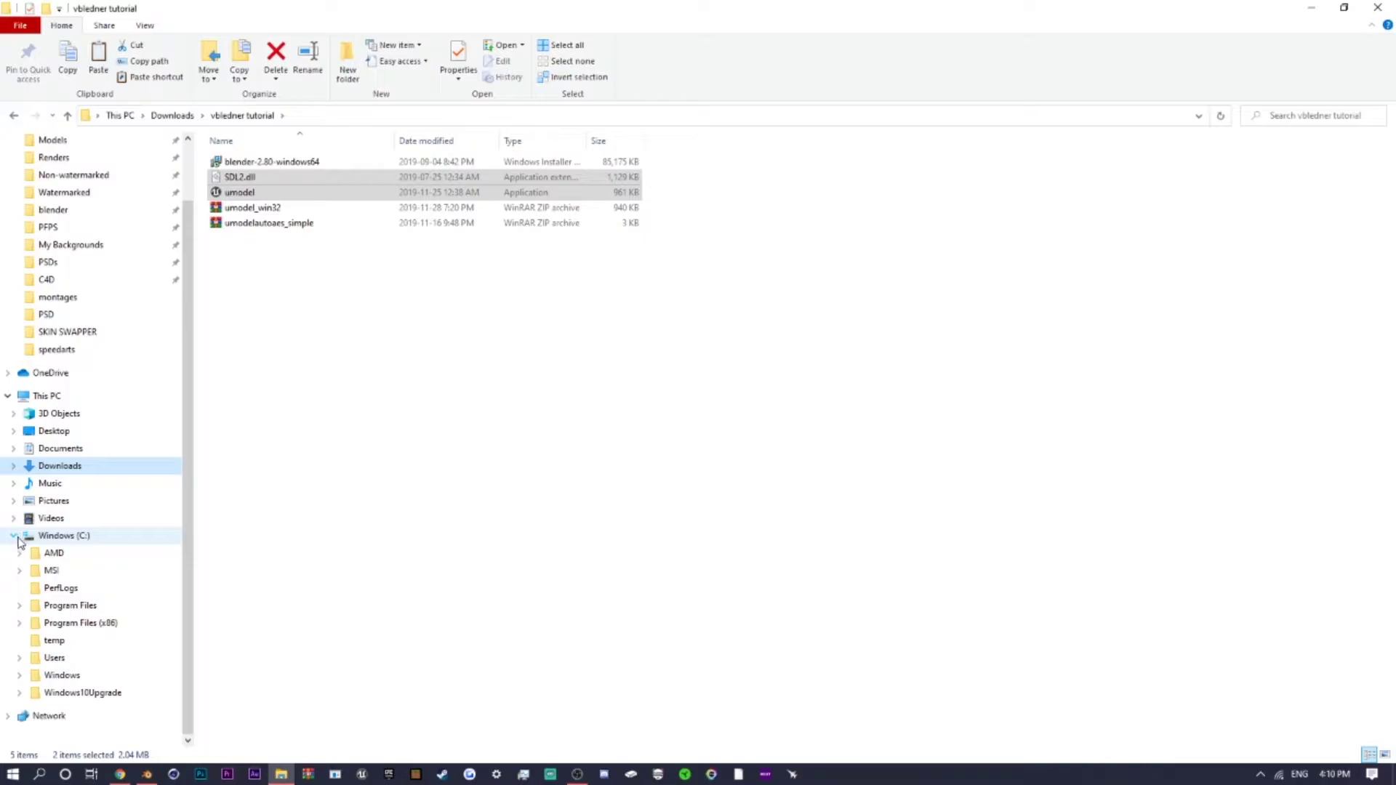
Navigate Program Files › Epic Games › Fortnite › FortniteGame › Content to the Paks folder.
{"action": "left_click", "coordinate": [21, 607]}
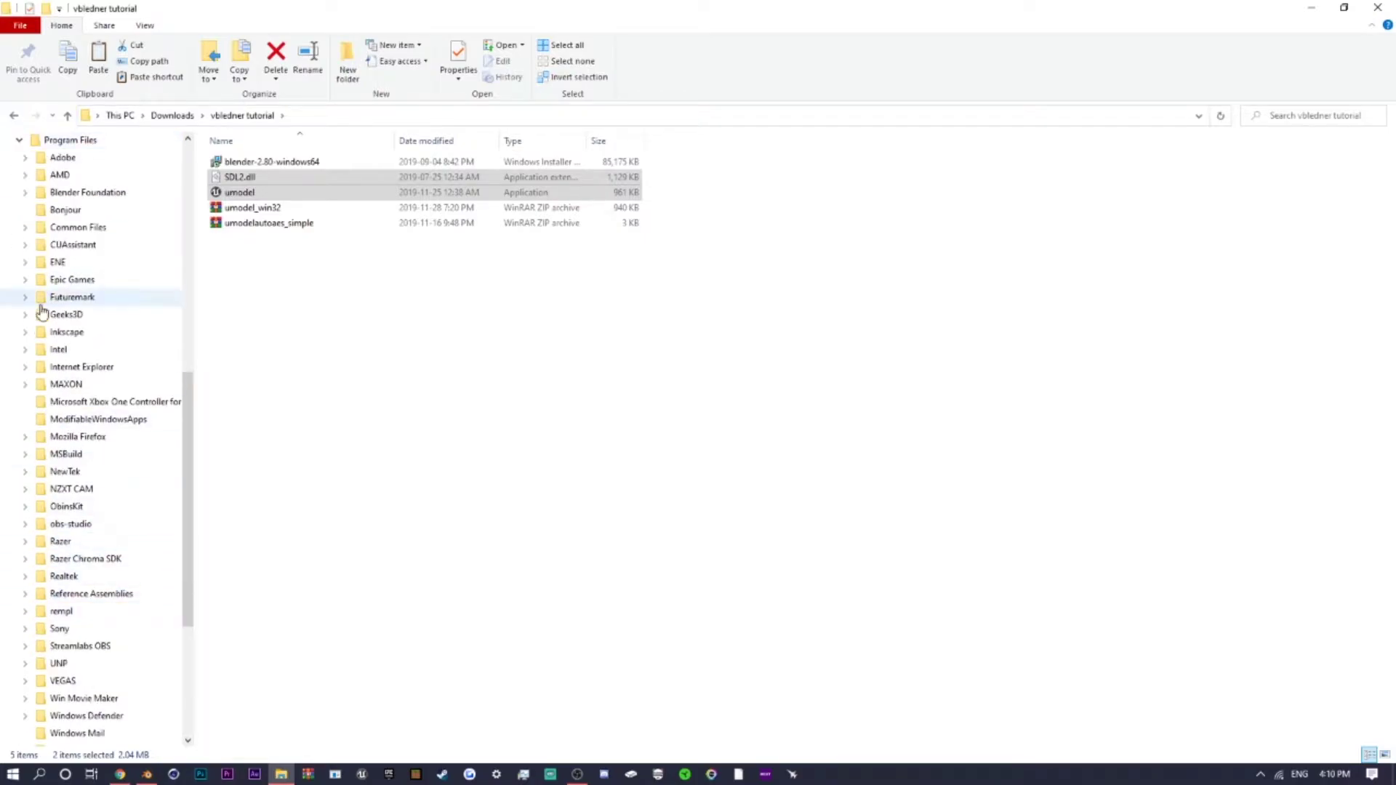
{"action": "left_click", "coordinate": [26, 280]}
{"action": "left_click", "coordinate": [31, 297]}
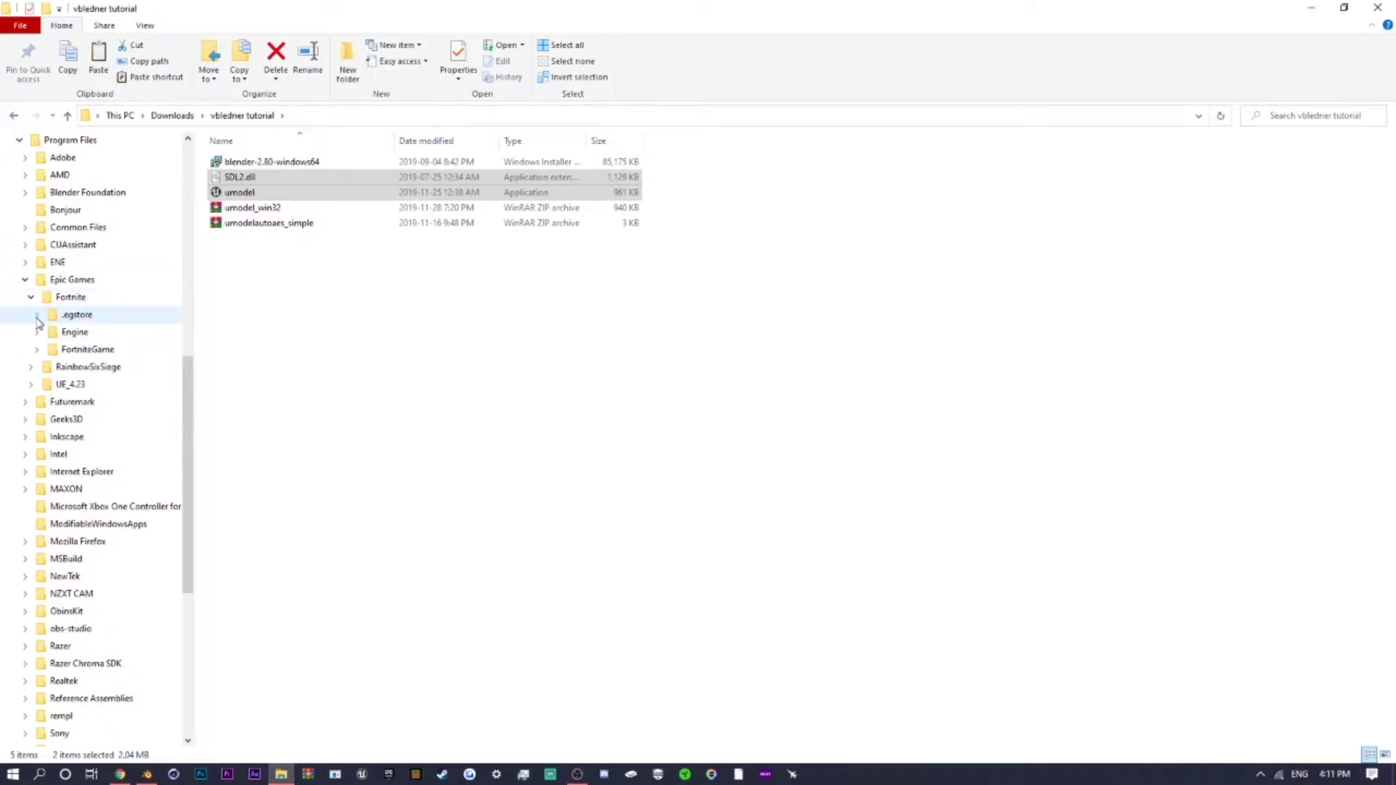
{"action": "left_click", "coordinate": [37, 350]}
{"action": "left_click", "coordinate": [43, 386]}
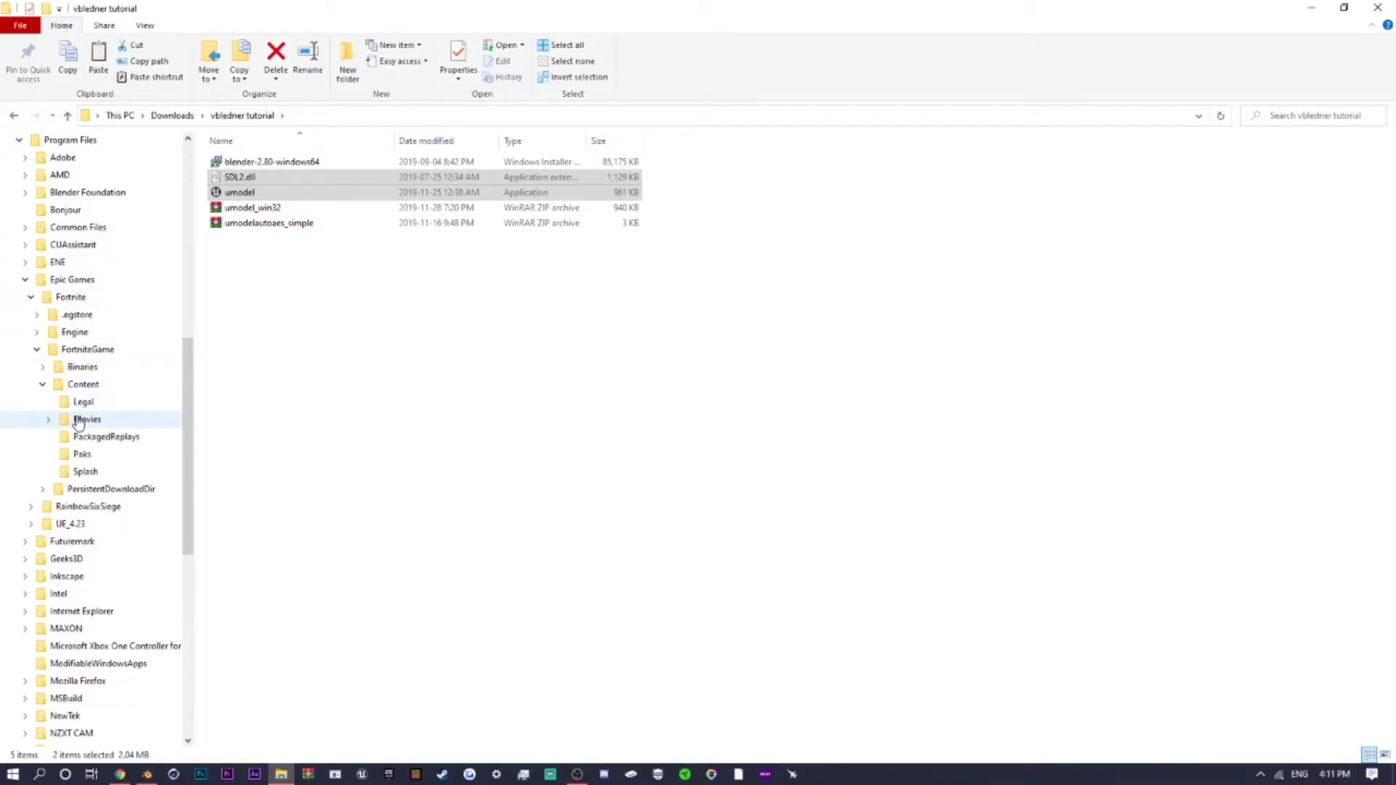
{"action": "left_click", "coordinate": [80, 454]}
Check that umodel and SDL2.dll sit in Paks beside the pakchunk files.
{"action": "scroll", "coordinate": [878, 564], "scroll_direction": "down", "scroll_amount": 8}
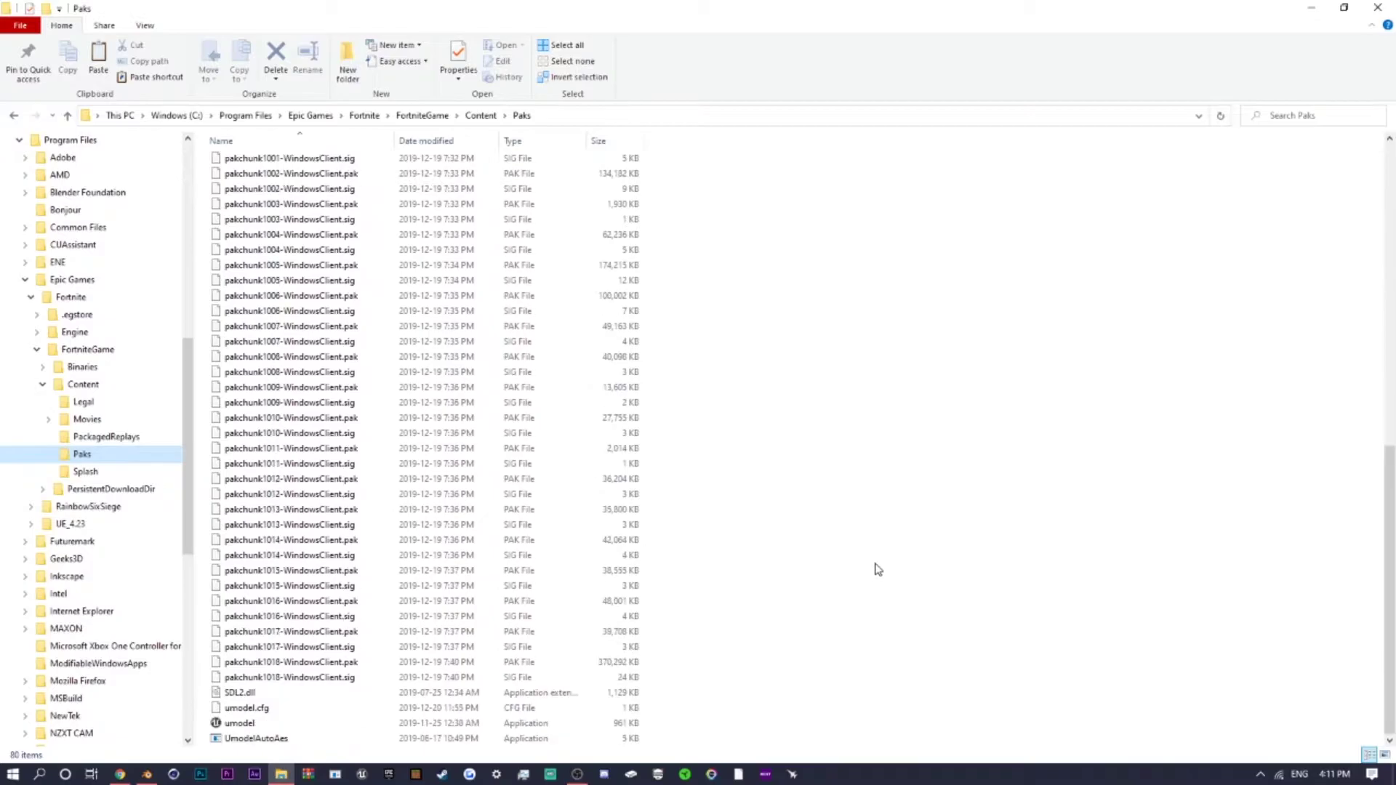
{"action": "left_click", "coordinate": [245, 727]}
{"action": "right_click", "coordinate": [774, 546]}
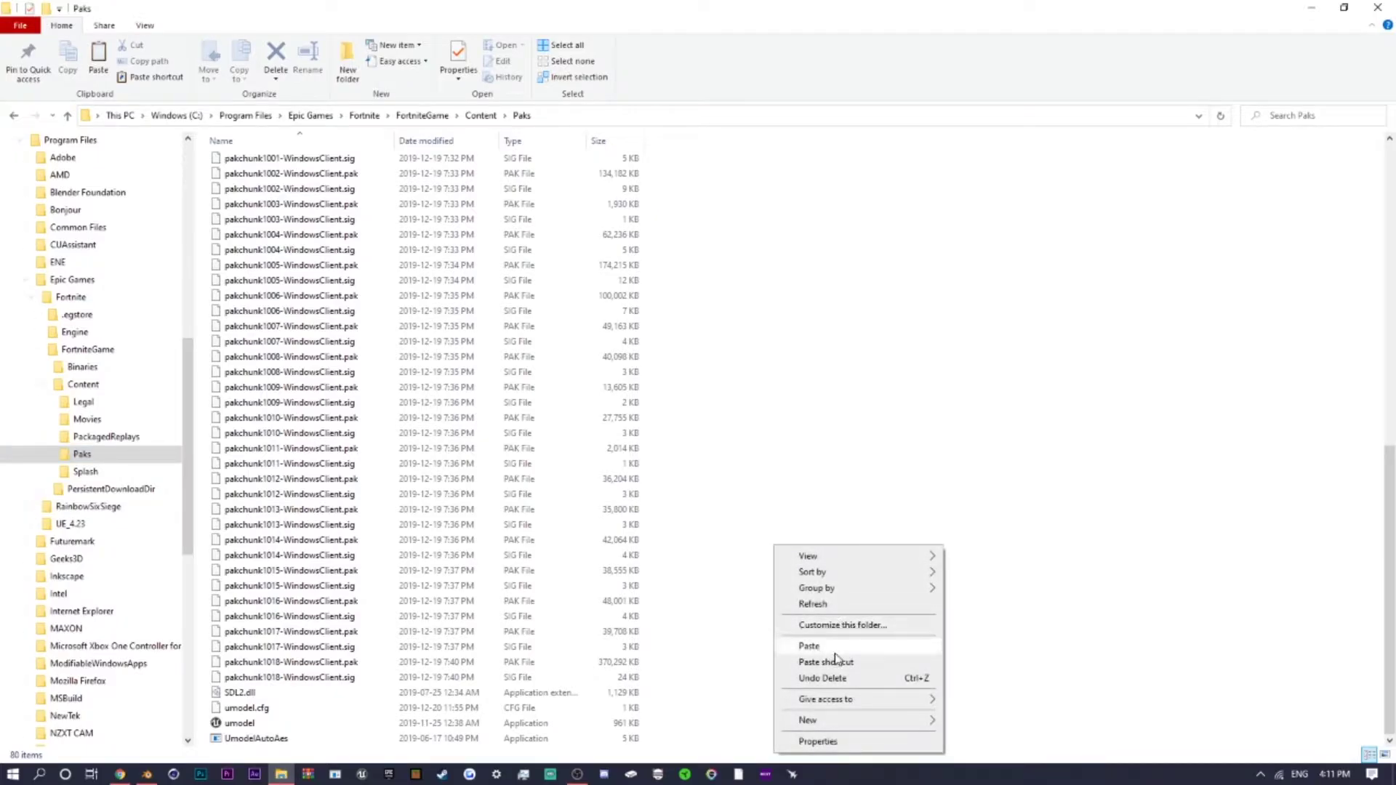
{"action": "left_click", "coordinate": [676, 684]}
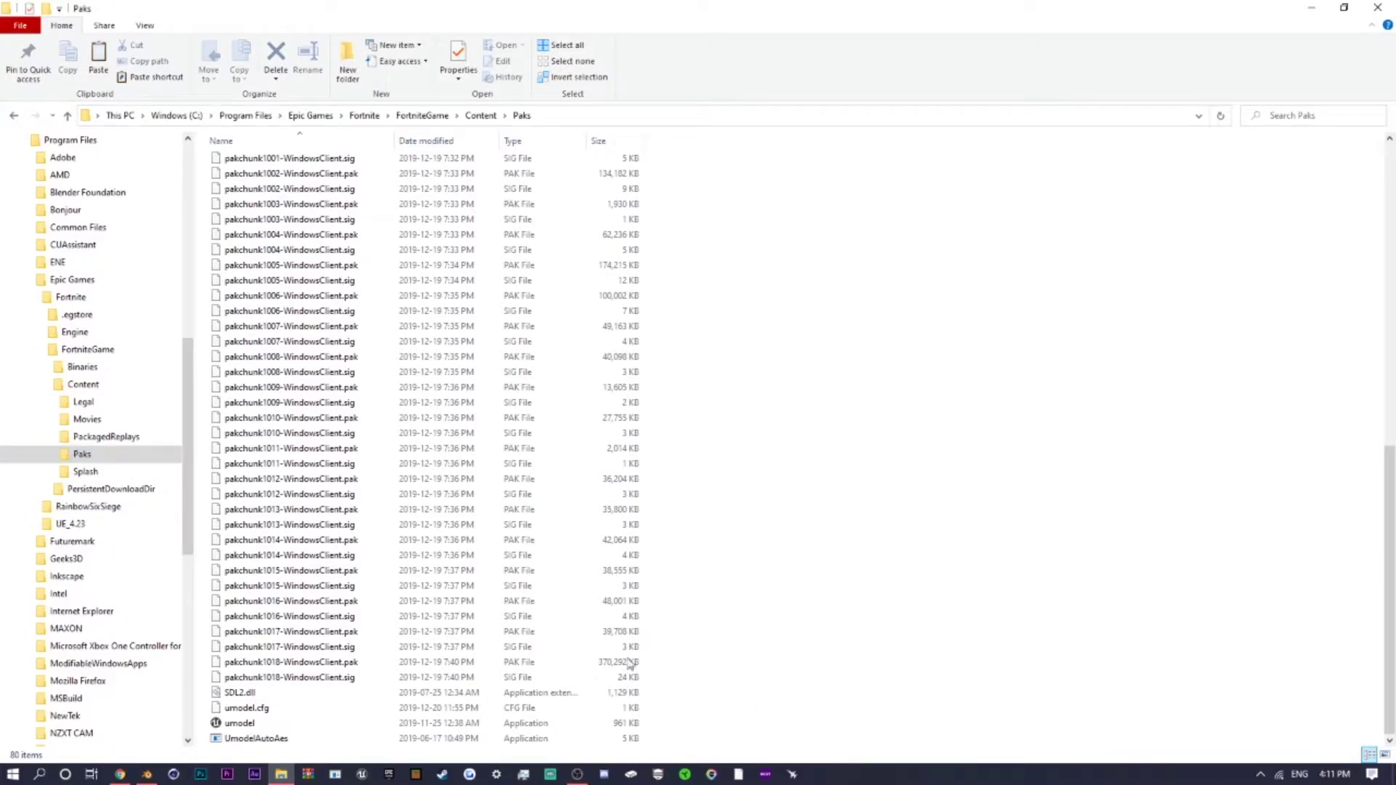
{"action": "scroll", "coordinate": [153, 538], "scroll_direction": "up", "scroll_amount": 2}
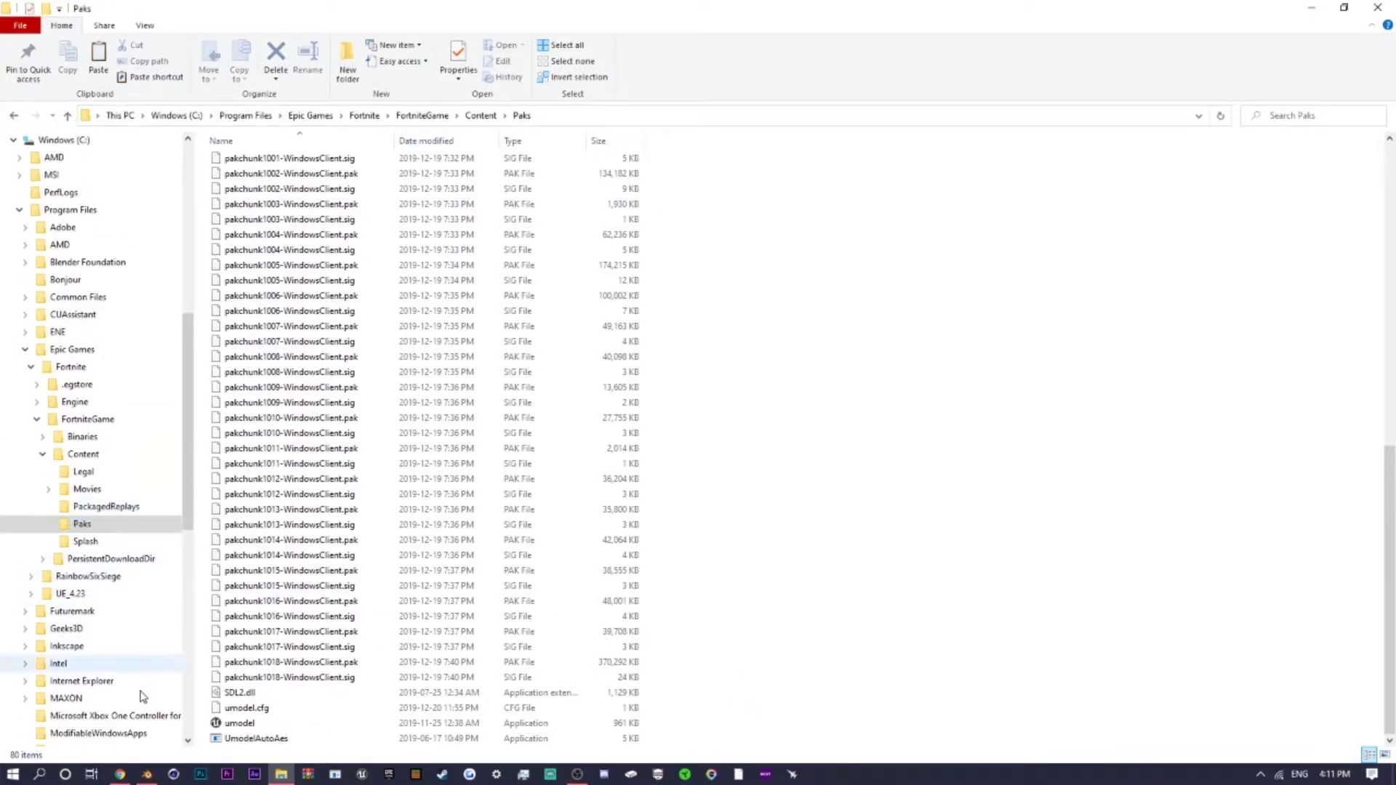
Download umodelautoaes_simple.zip from MediaFire and select it in the vbledner tutorial folder.
{"action": "left_click", "coordinate": [120, 775]}
{"action": "left_click", "coordinate": [240, 12]}
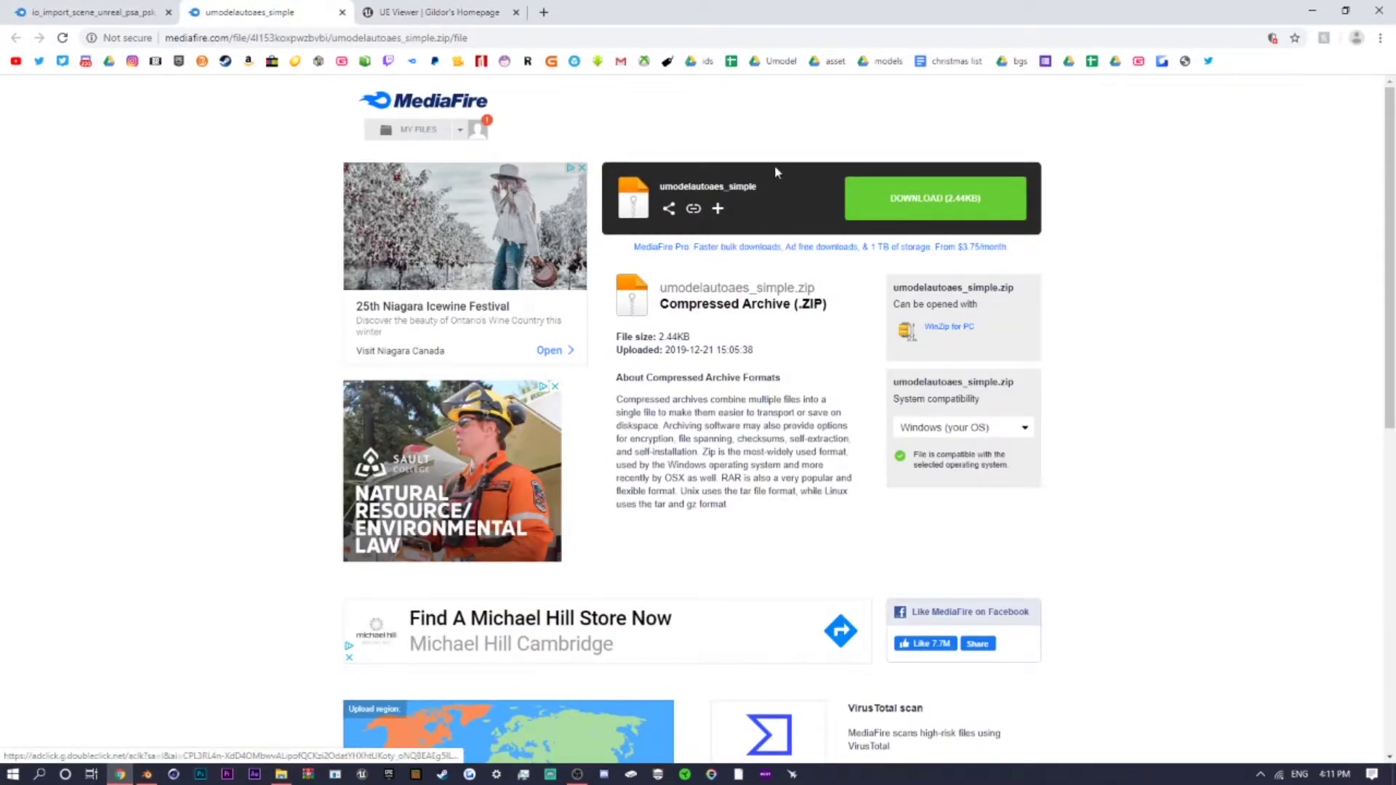
{"action": "left_click", "coordinate": [860, 188]}
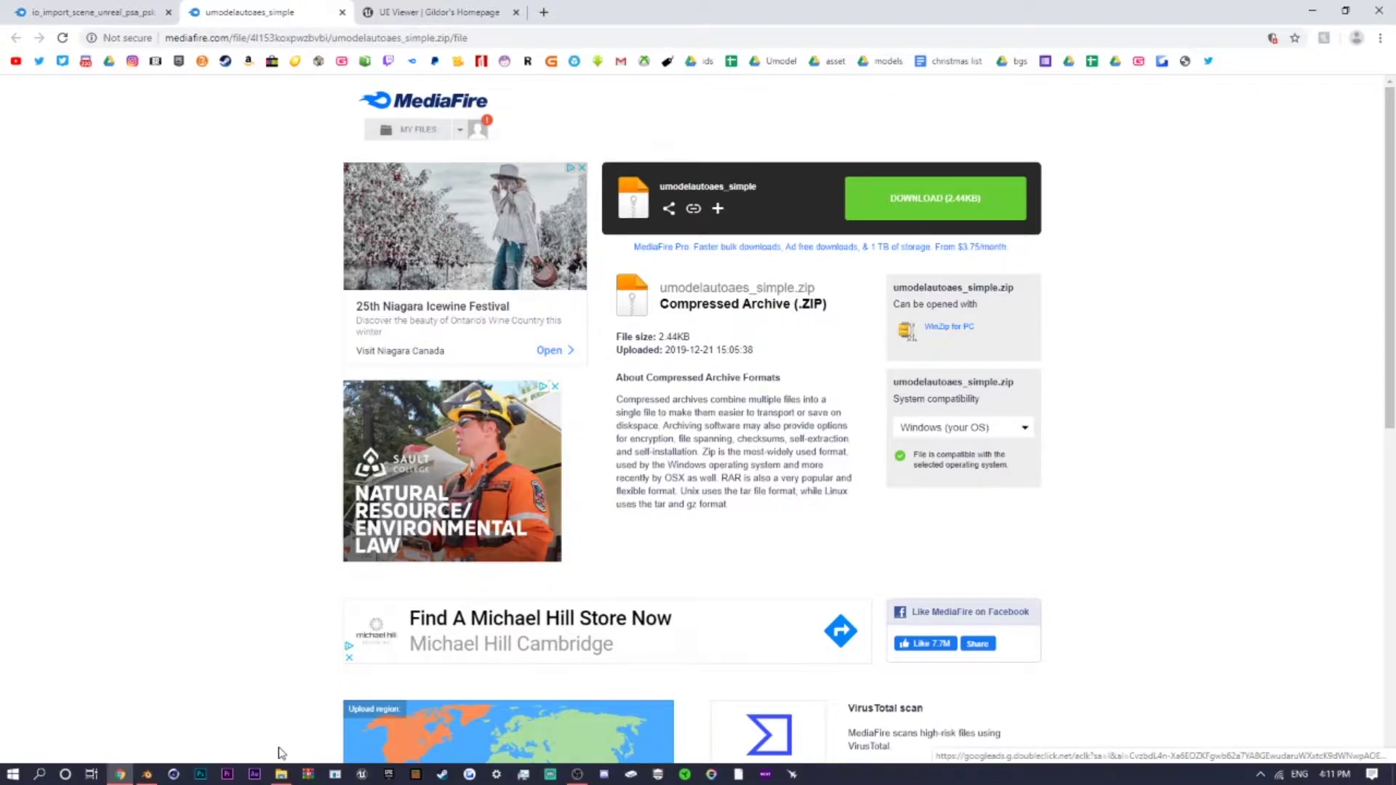
{"action": "left_click", "coordinate": [281, 774]}
{"action": "left_click", "coordinate": [318, 225]}
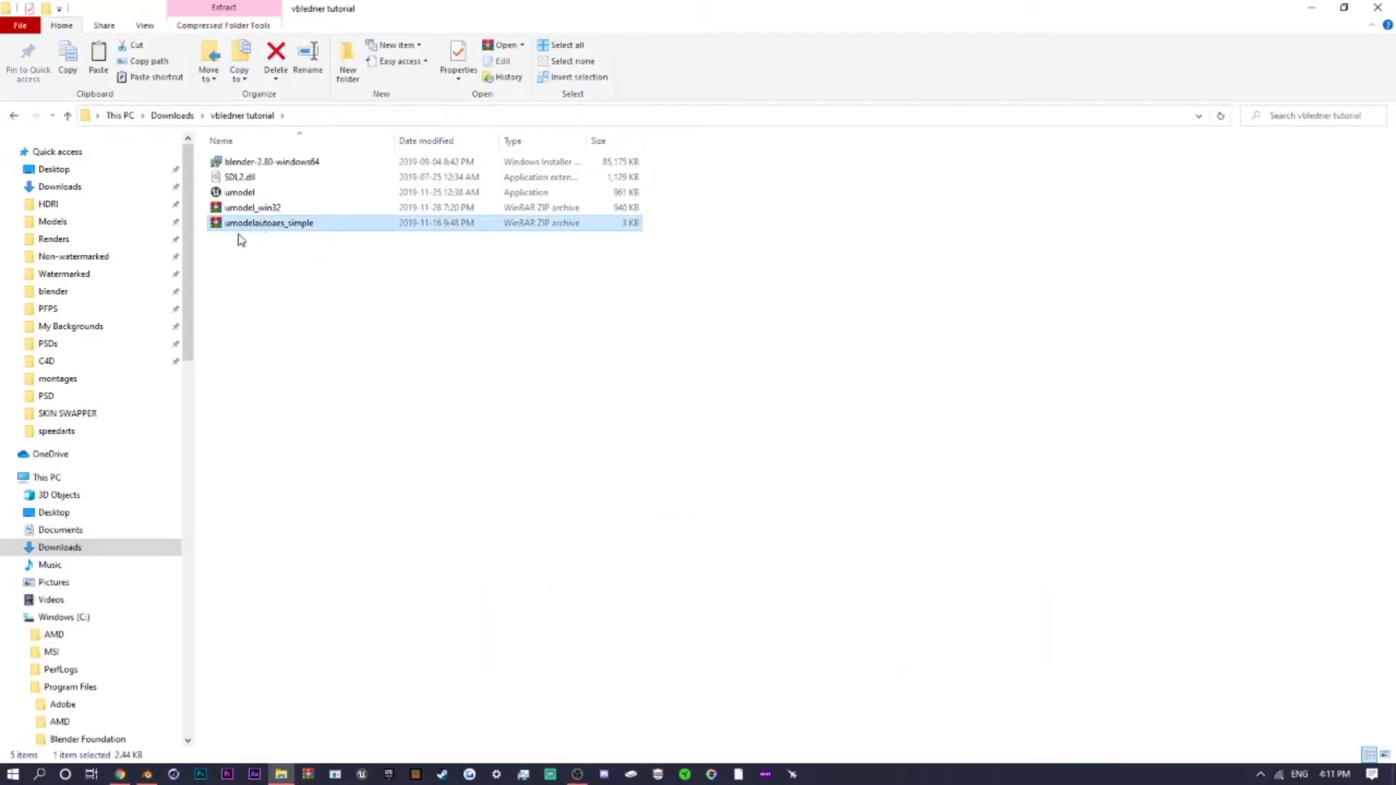
Extract umodelautoaes_simple here and select the extracted UmodelAutoAes program.
{"action": "right_click", "coordinate": [308, 224]}
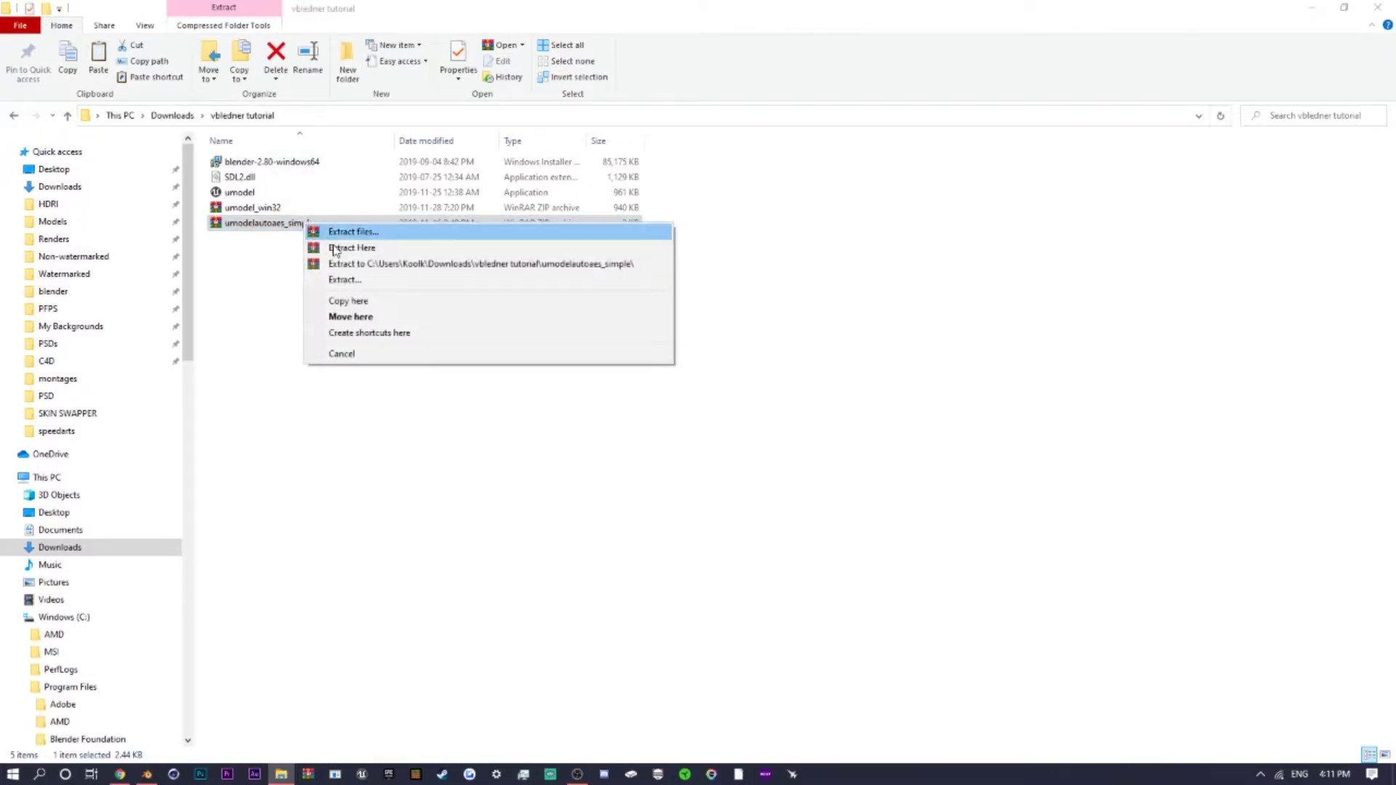
{"action": "left_click", "coordinate": [349, 249]}
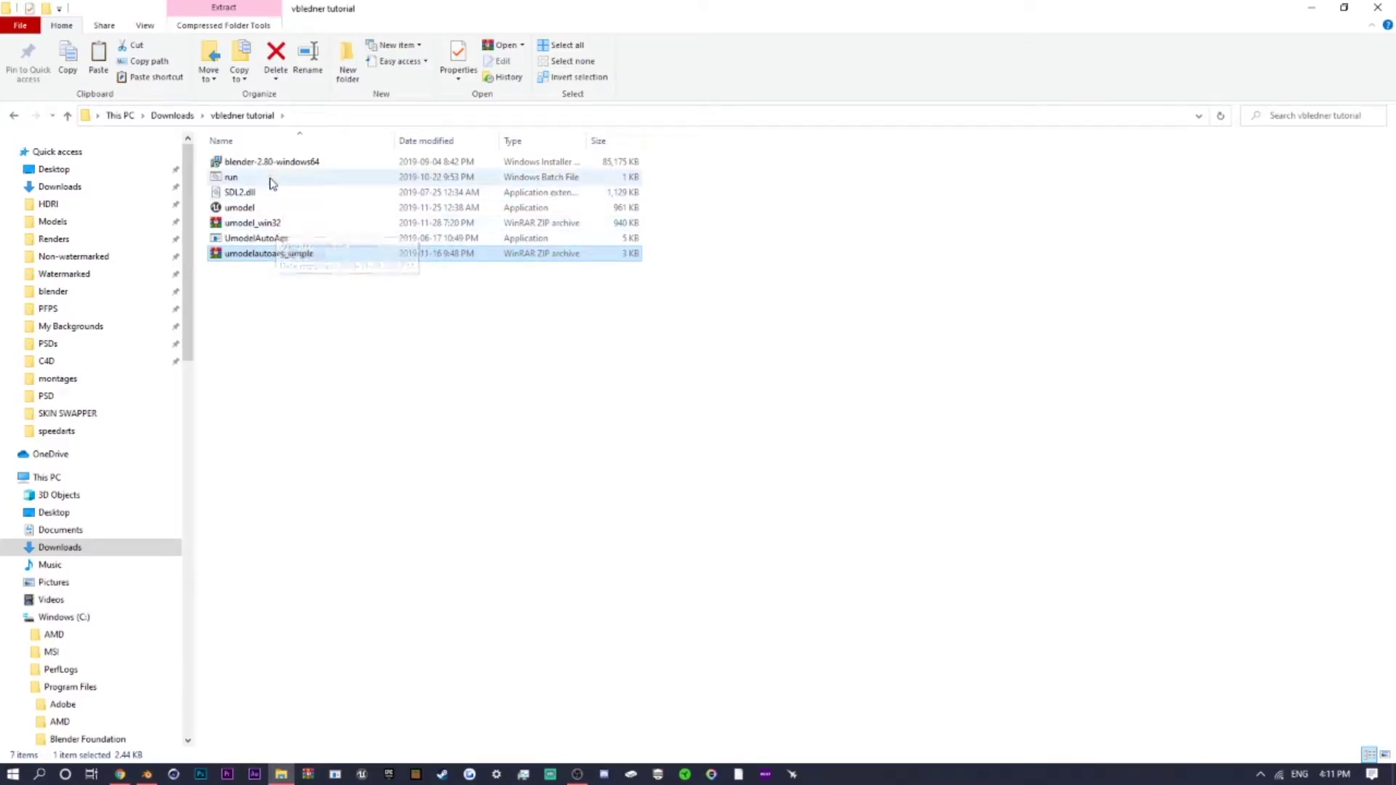
{"action": "left_click", "coordinate": [269, 241]}
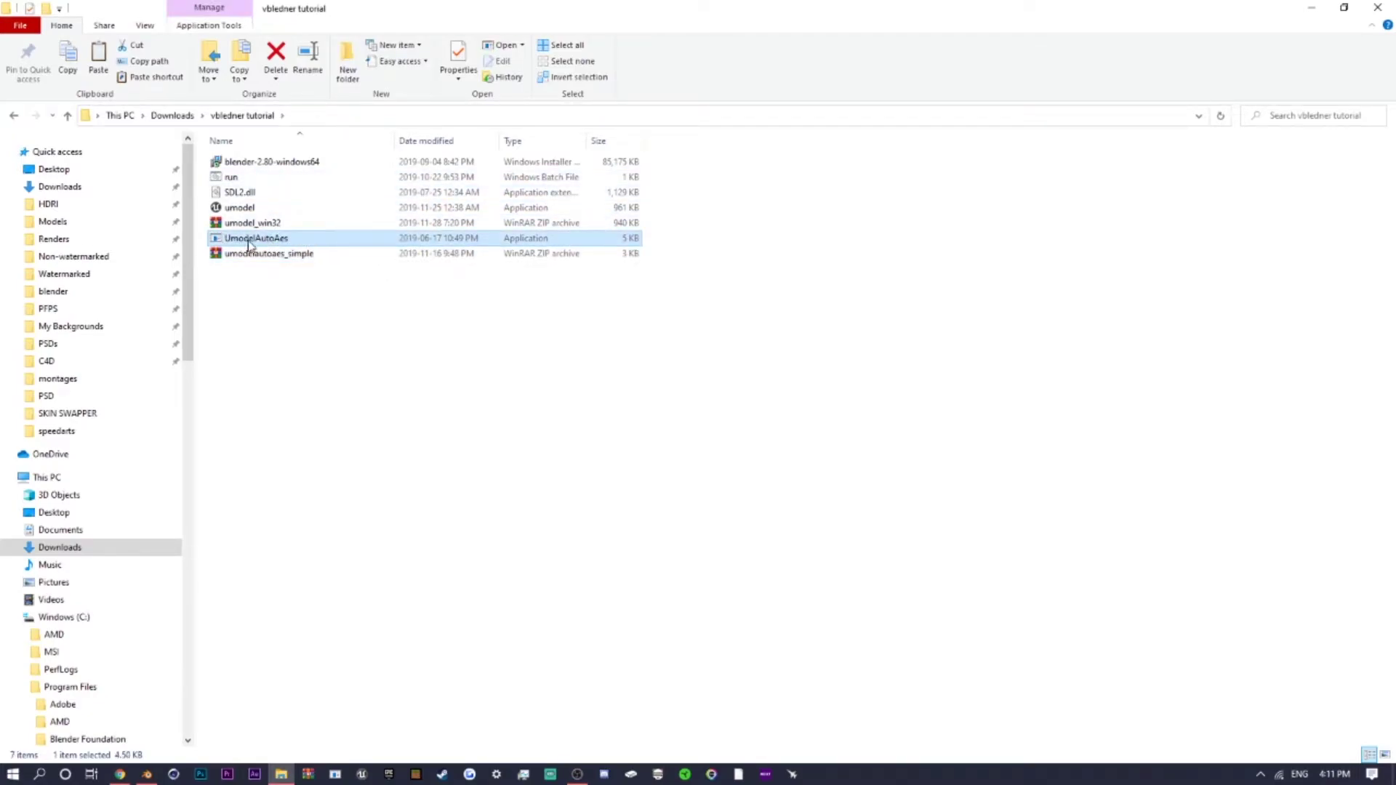
Delete the three extracted files from run through umodel.
{"action": "left_click", "coordinate": [234, 179]}
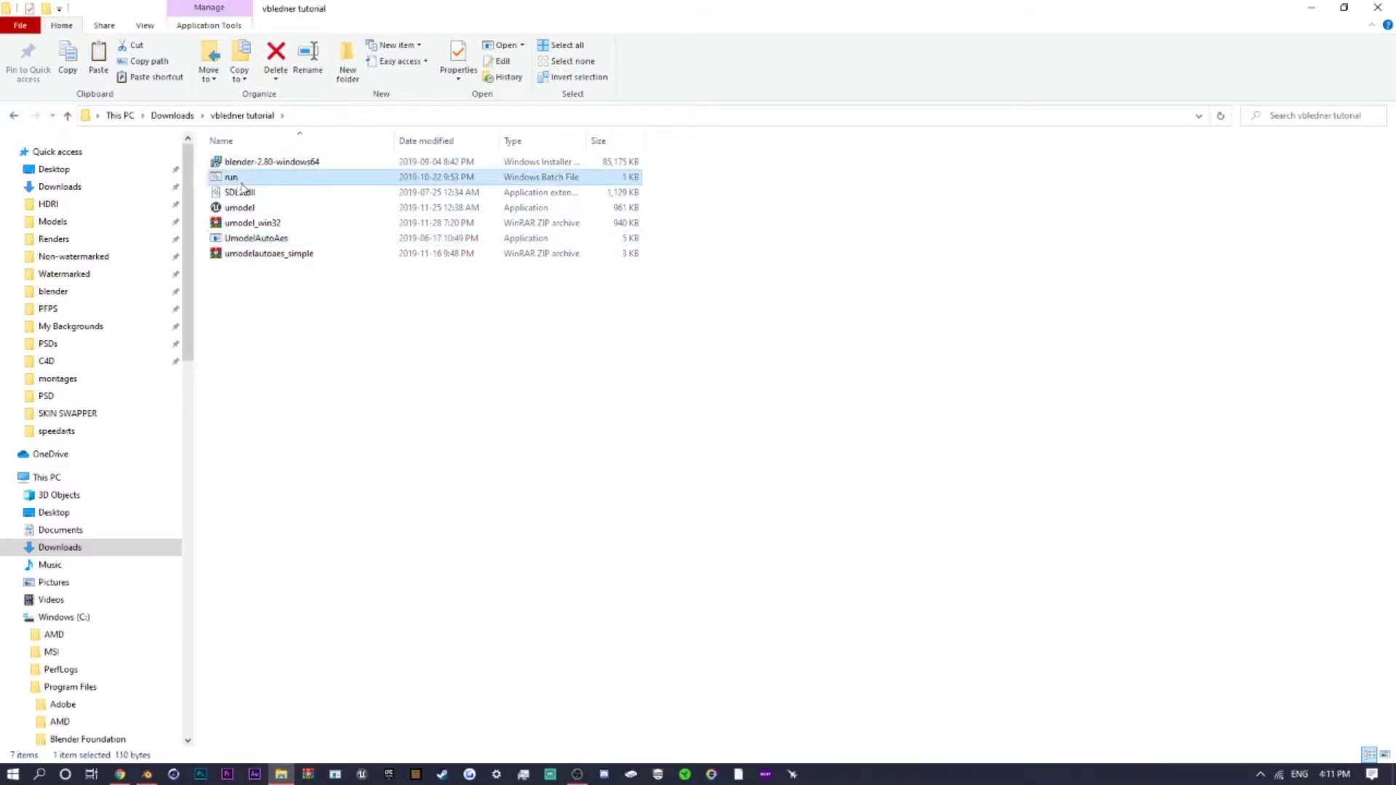
{"action": "left_click", "coordinate": [260, 211], "text": "shift"}
{"action": "right_click", "coordinate": [263, 191]}
{"action": "left_click", "coordinate": [346, 394]}
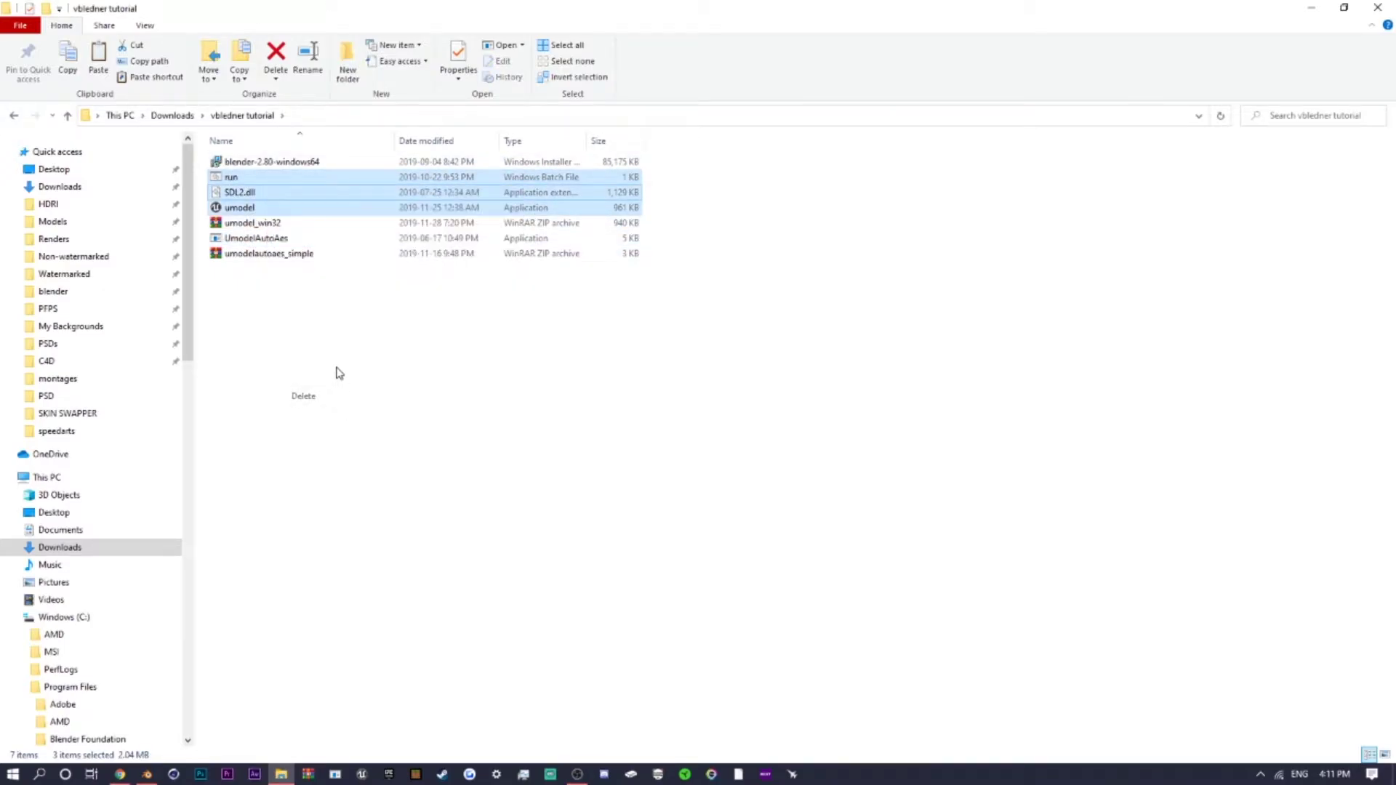
Remove UmodelAutoAes from the vbledner tutorial folder.
{"action": "left_click", "coordinate": [284, 193]}
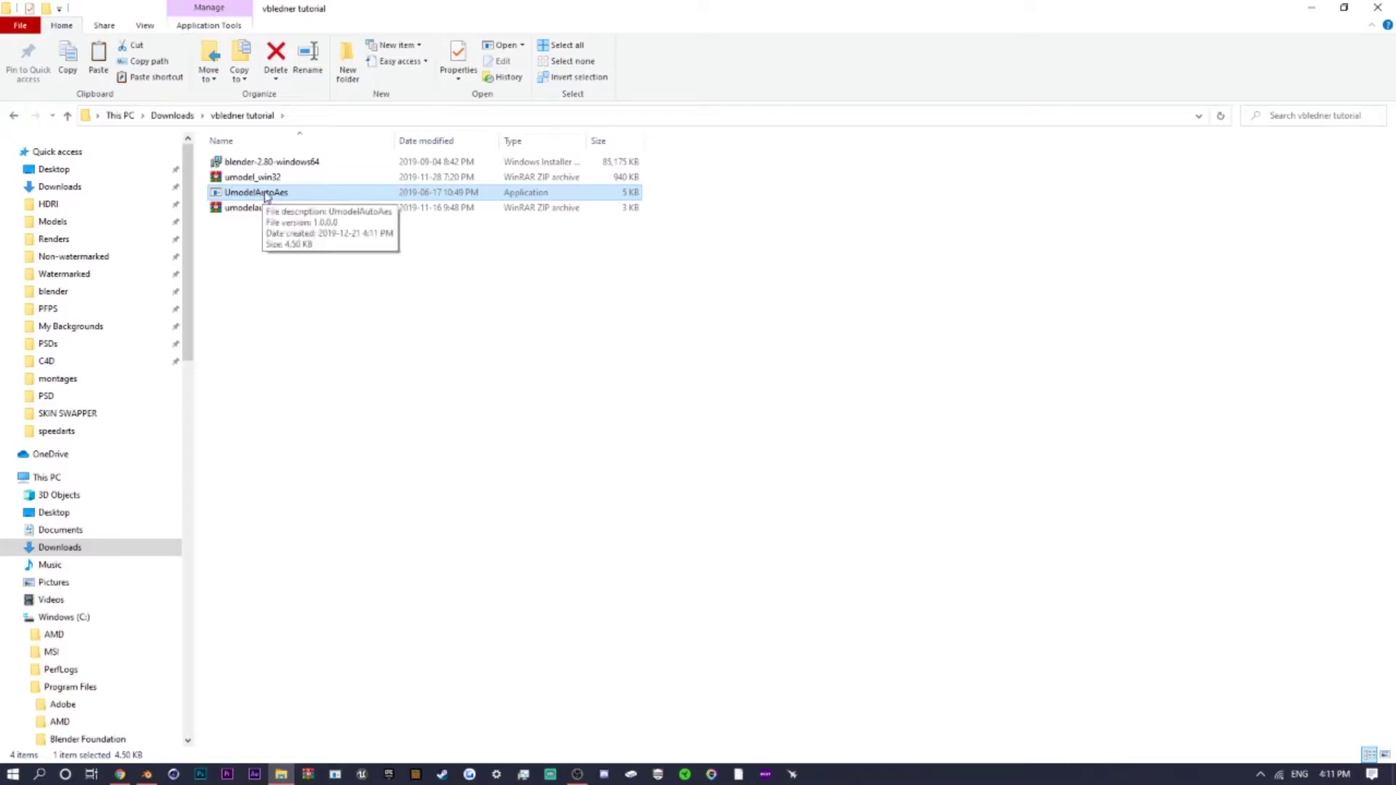
{"action": "right_click", "coordinate": [266, 193]}
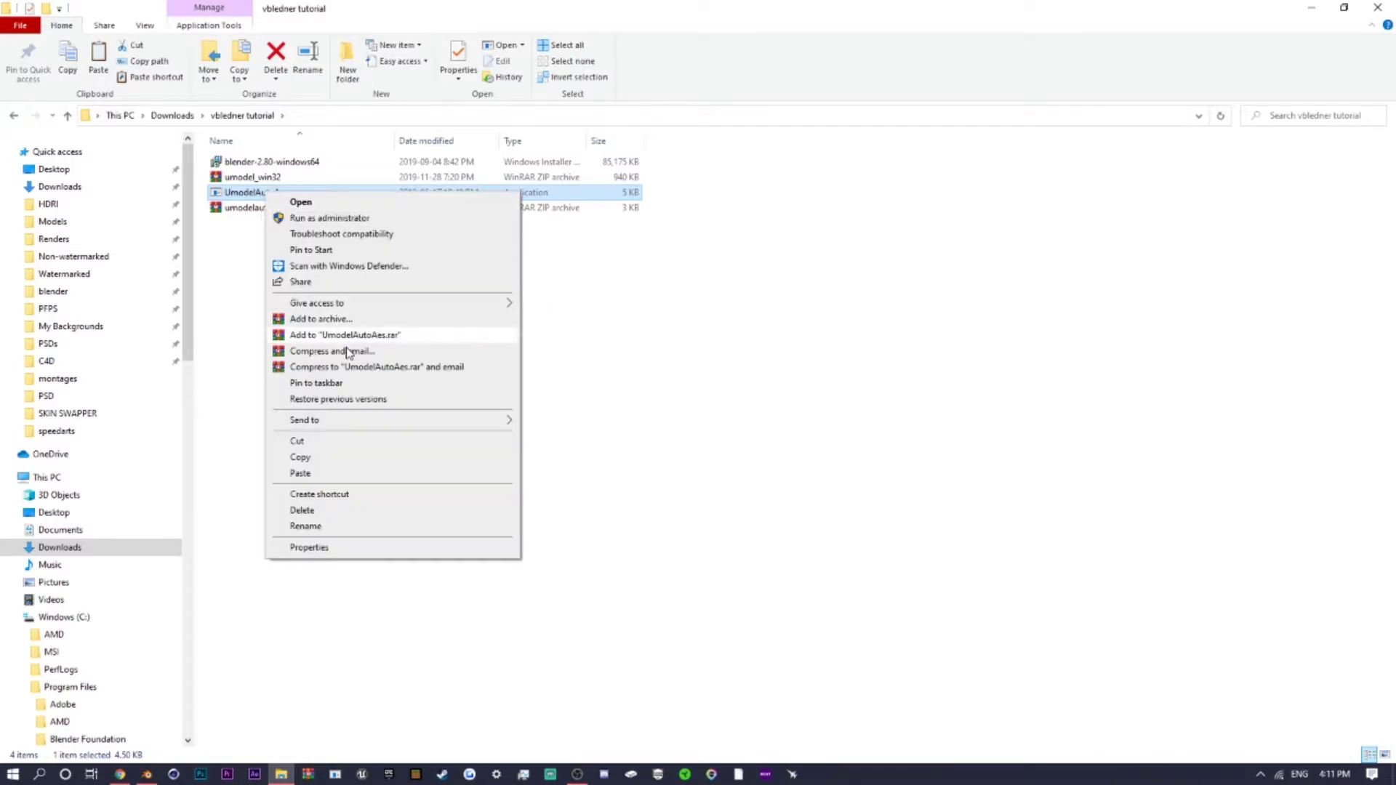
{"action": "left_click", "coordinate": [357, 510]}
{"action": "scroll", "coordinate": [80, 556], "scroll_direction": "down", "scroll_amount": 9}
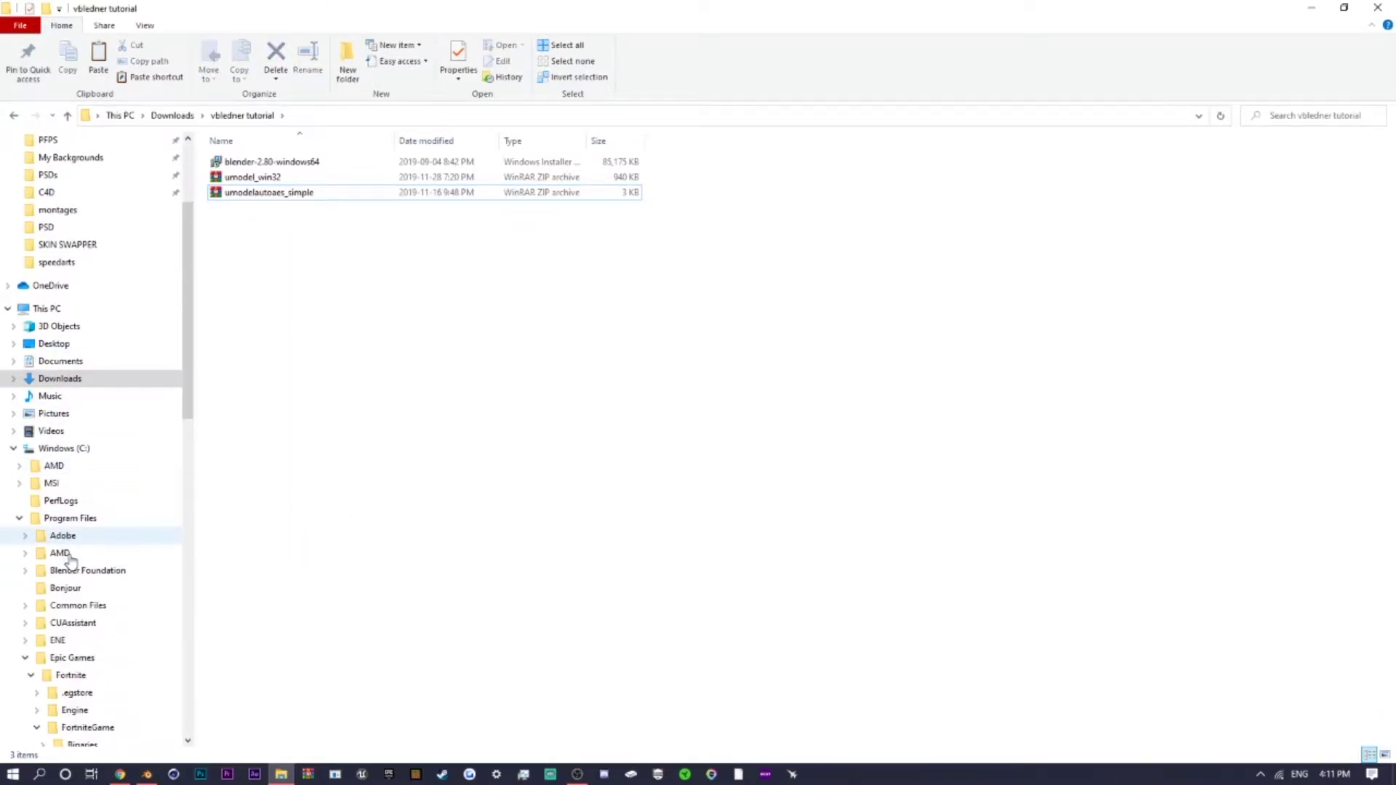
Open Fortnite's Paks folder and select UmodelAutoAes beside umodel, umodel.cfg and SDL2.dll.
{"action": "left_click", "coordinate": [78, 543]}
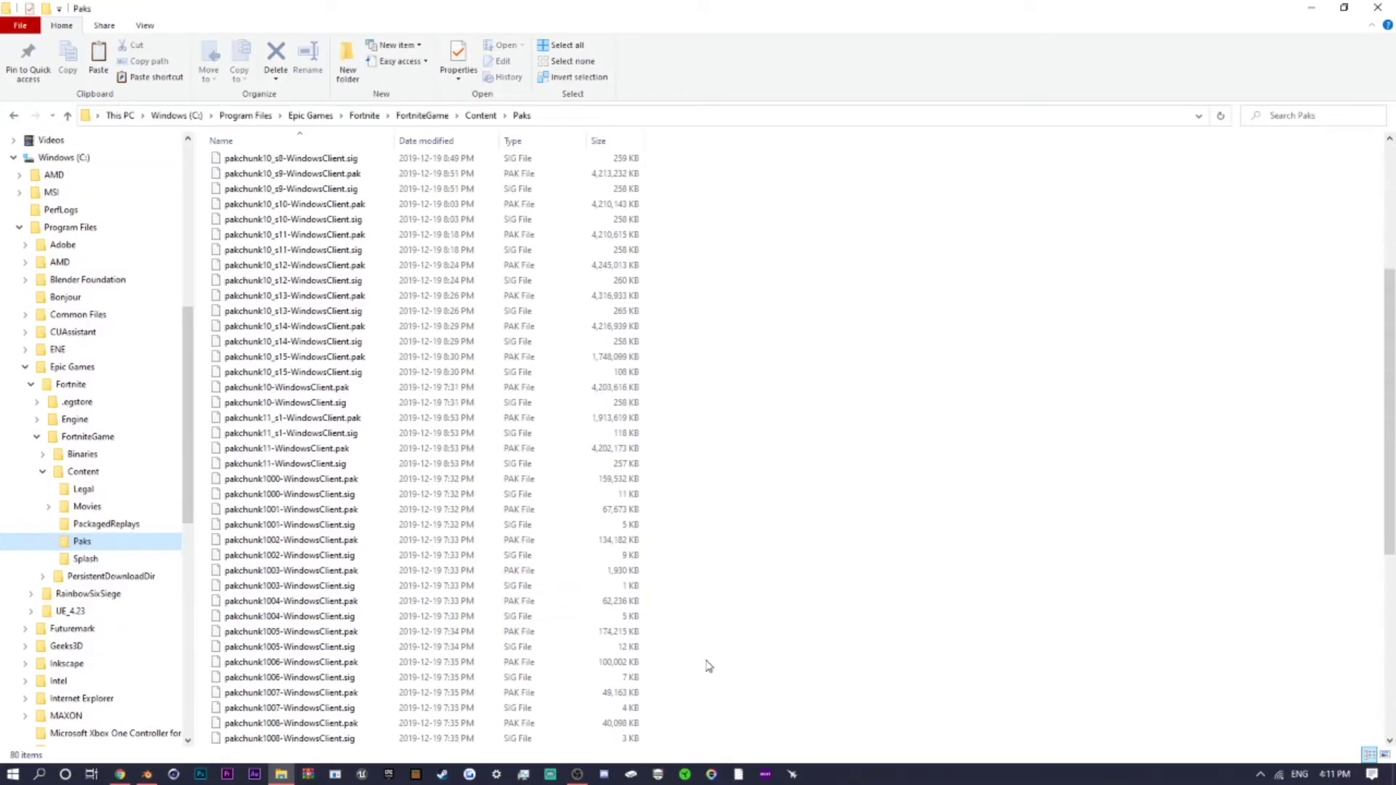
{"action": "scroll", "coordinate": [712, 661], "scroll_direction": "down", "scroll_amount": 13}
{"action": "right_click", "coordinate": [718, 659]}
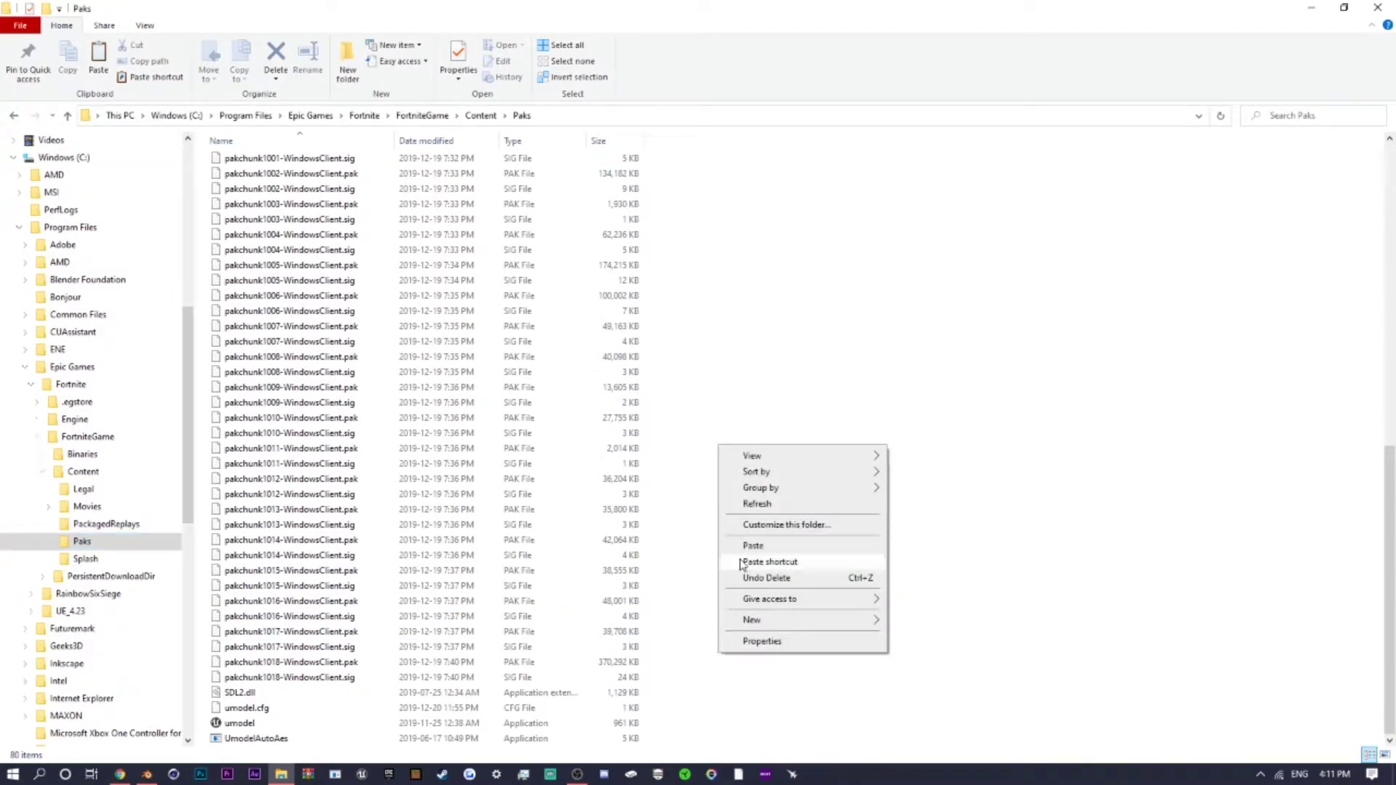
{"action": "left_click", "coordinate": [227, 740]}
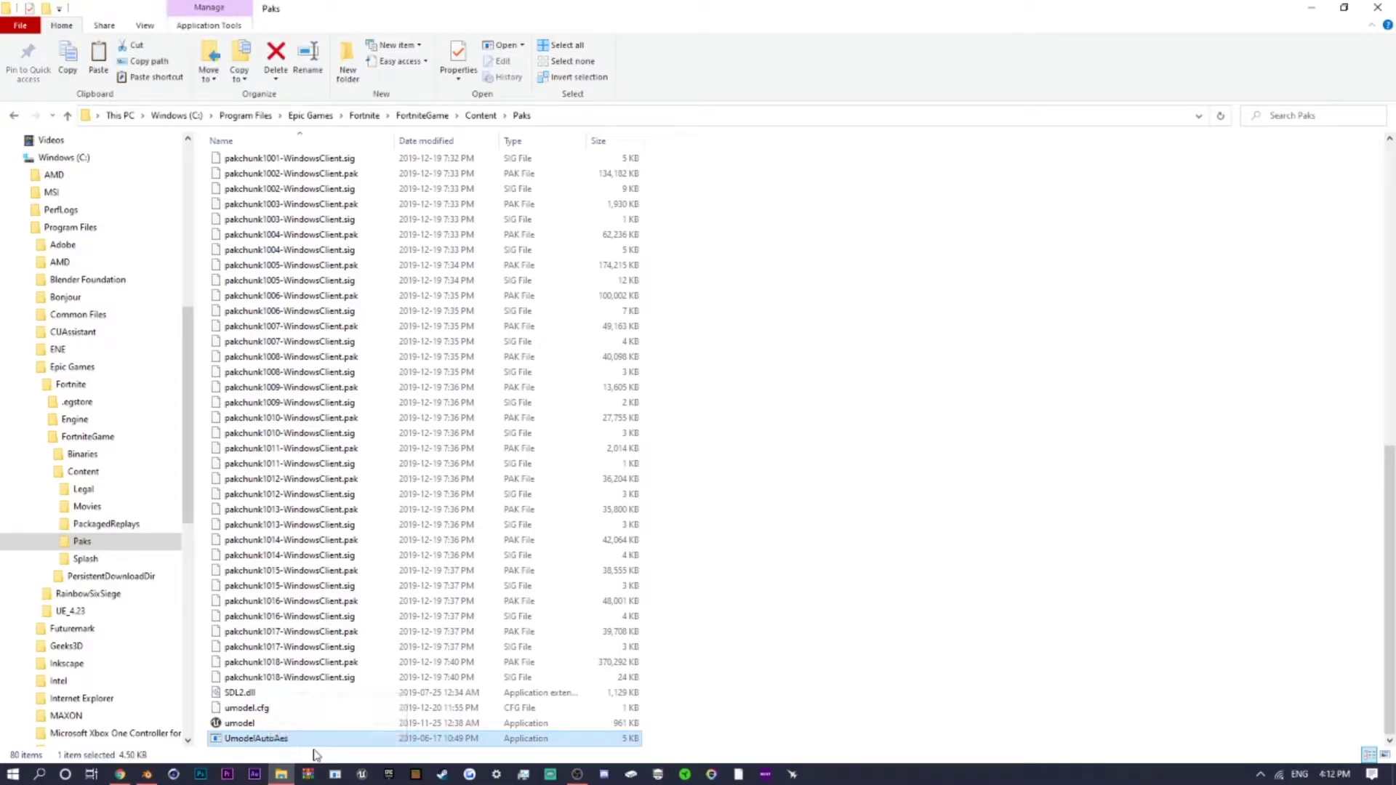
Create a UmodelAutoAes shortcut and move it onto the Desktop, dismissing the file-exists prompt.
{"action": "right_click", "coordinate": [250, 742]}
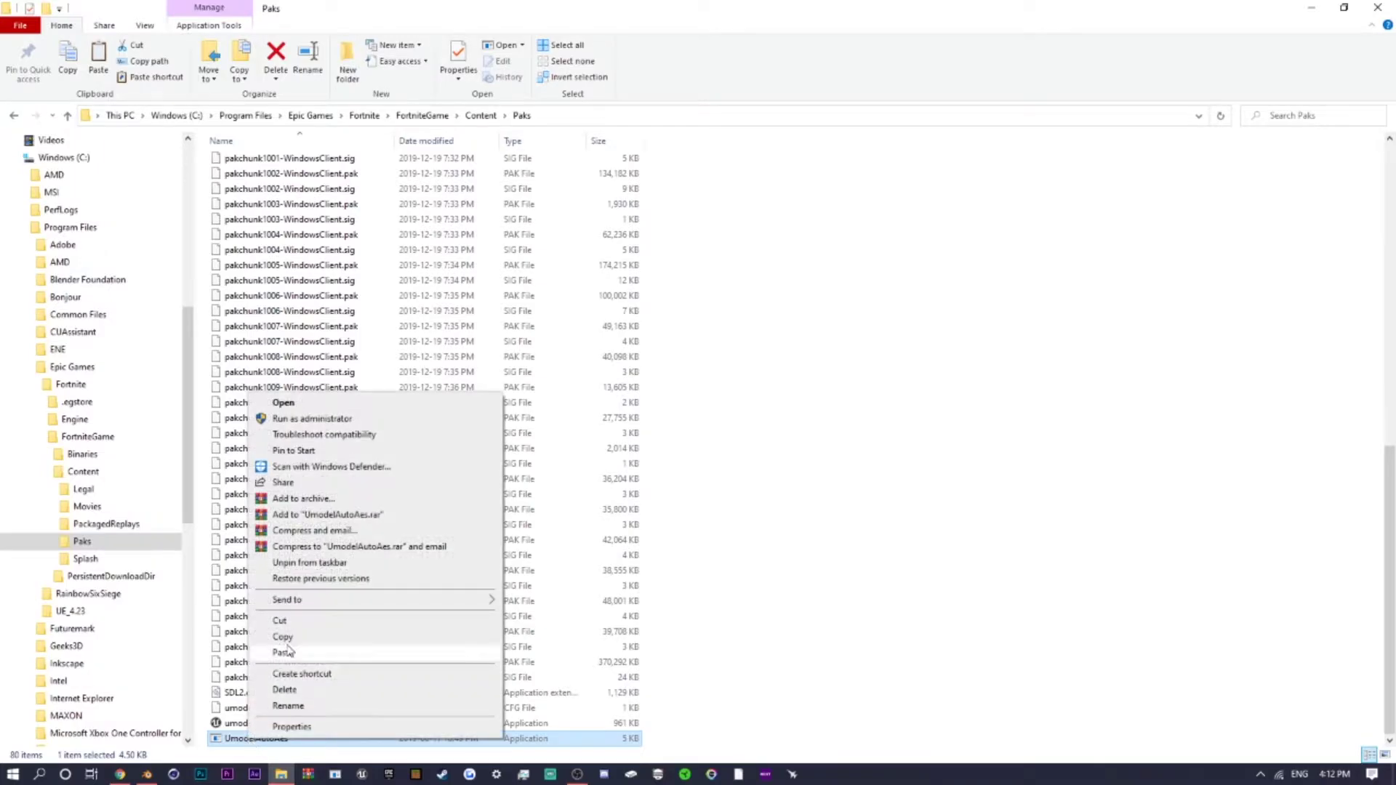
{"action": "left_click", "coordinate": [304, 675]}
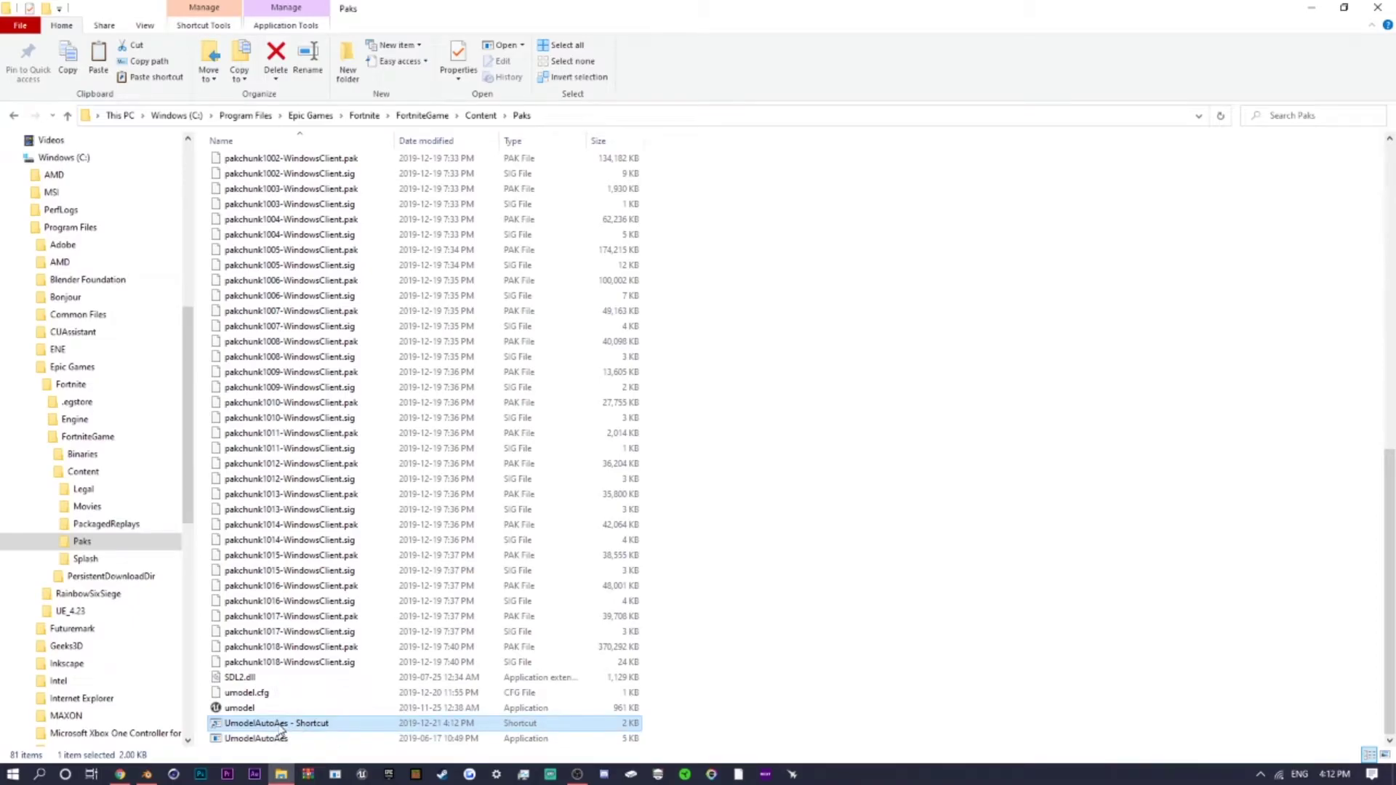
{"action": "left_click_drag", "start_coordinate": [280, 731], "coordinate": [77, 187]}
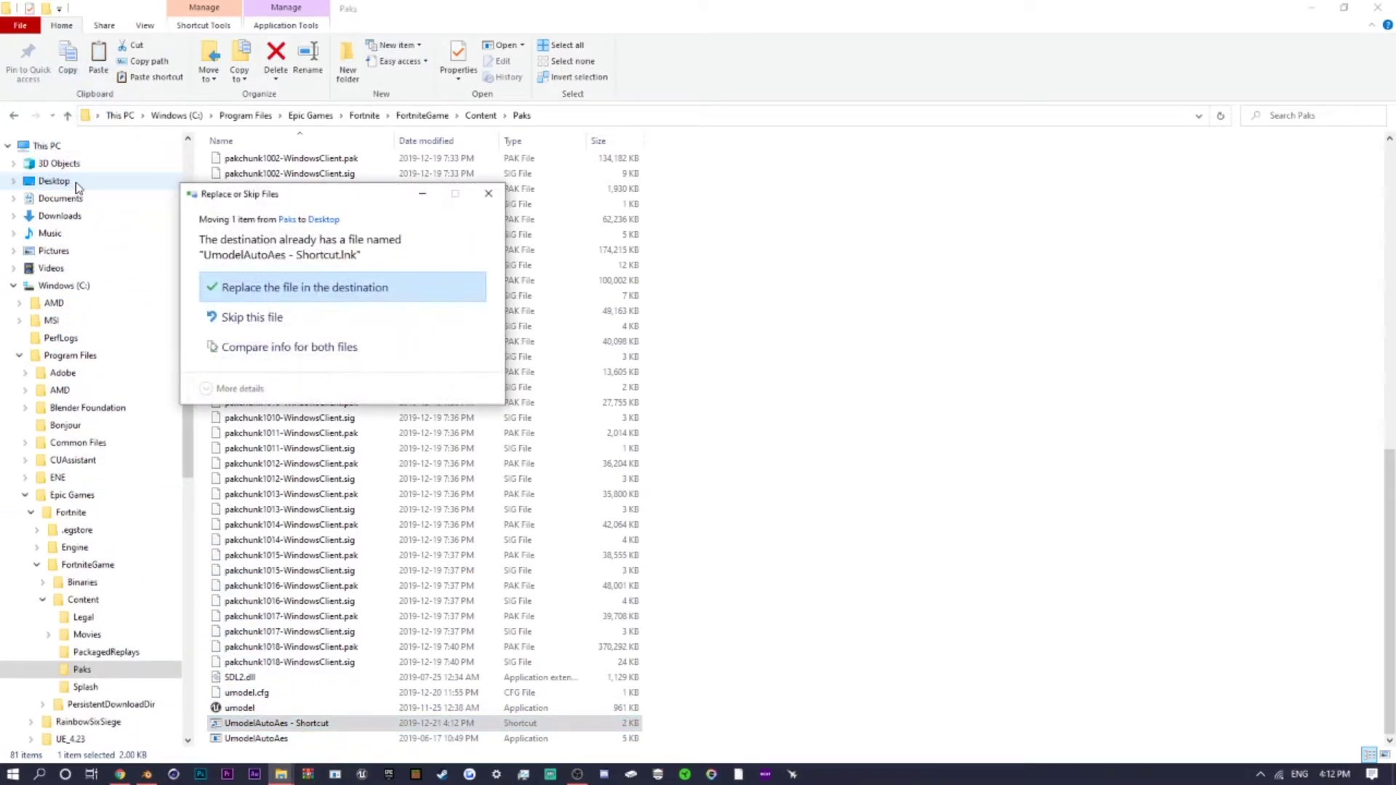
{"action": "key", "text": "Escape"}
Open the Desktop folder and check the UmodelAutoAes shortcut there.
{"action": "left_click", "coordinate": [76, 184]}
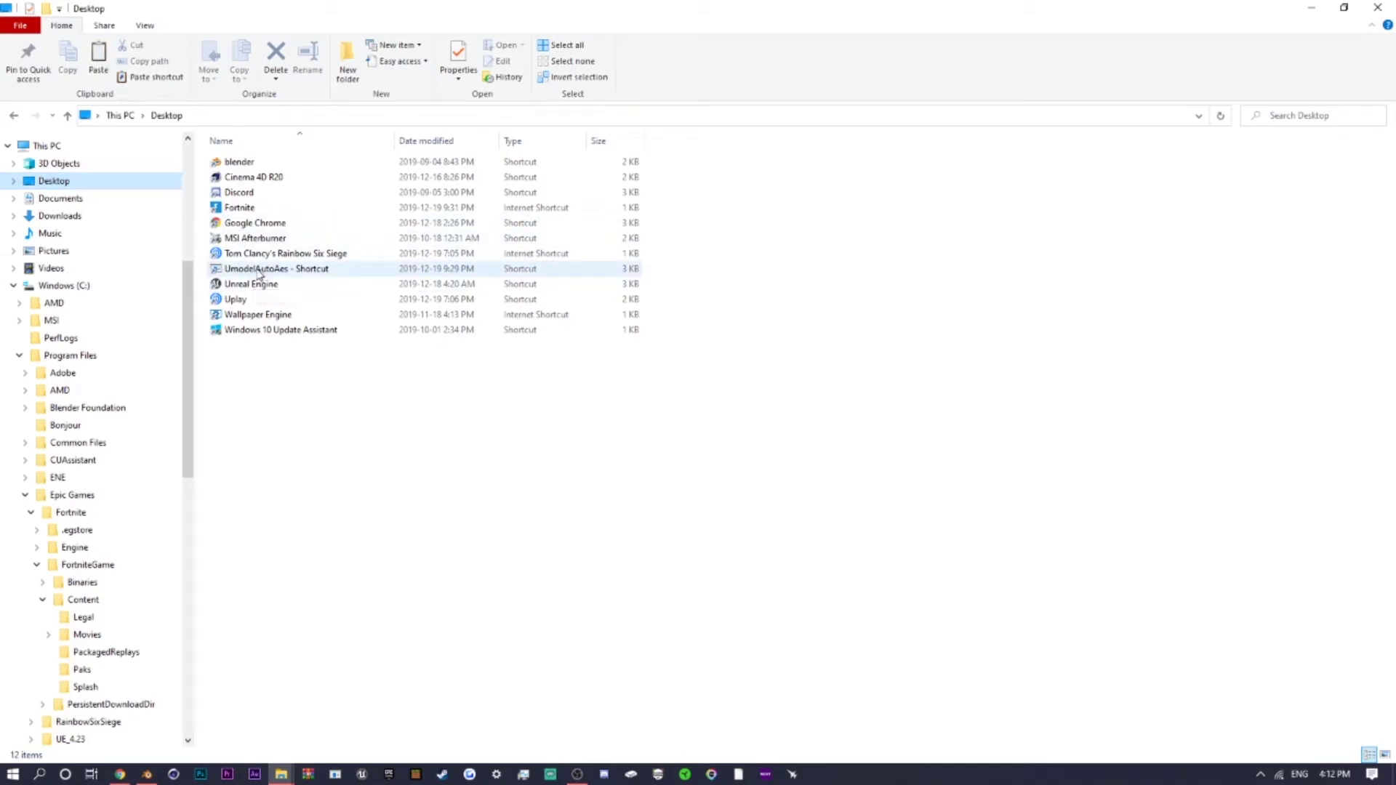
{"action": "left_click", "coordinate": [267, 270]}
{"action": "right_click", "coordinate": [269, 267]}
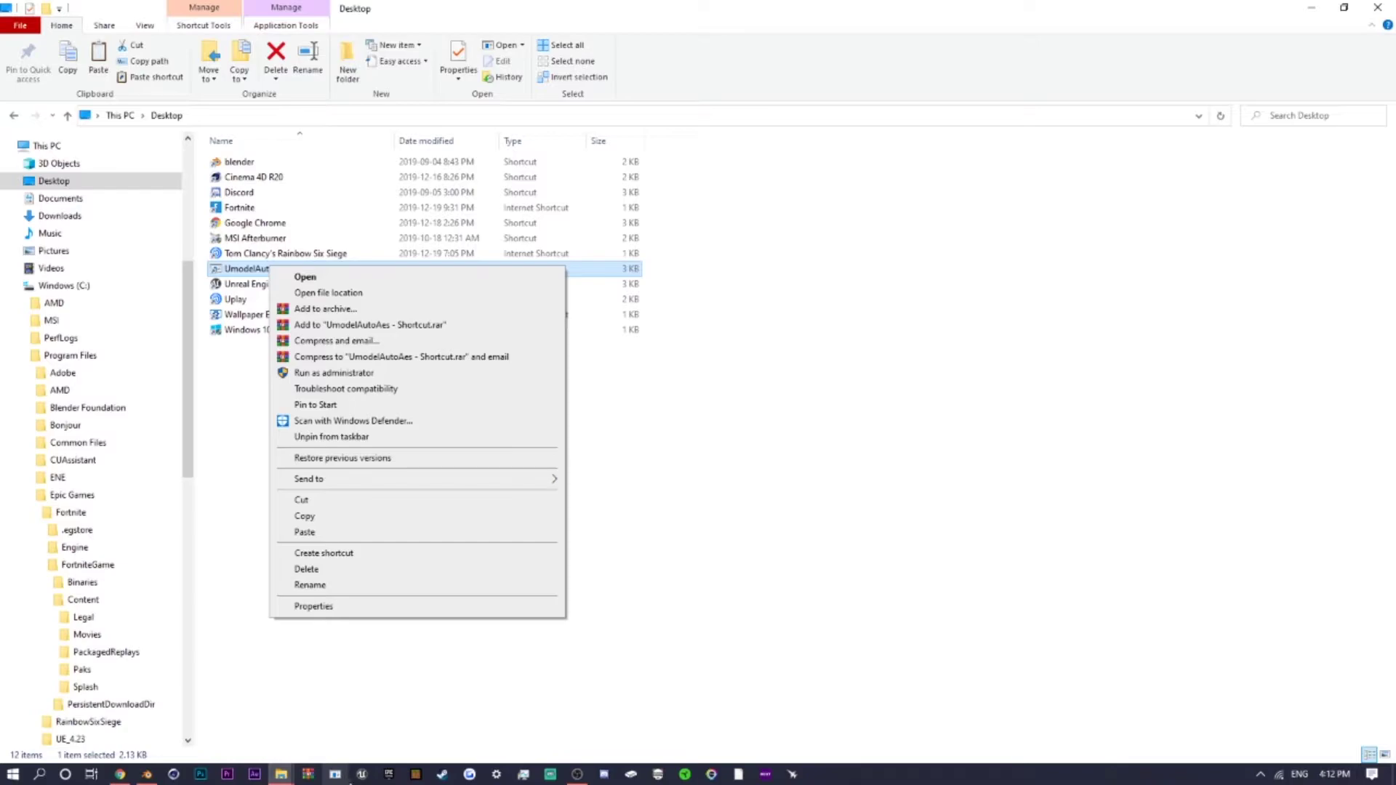
{"action": "left_click", "coordinate": [225, 511]}
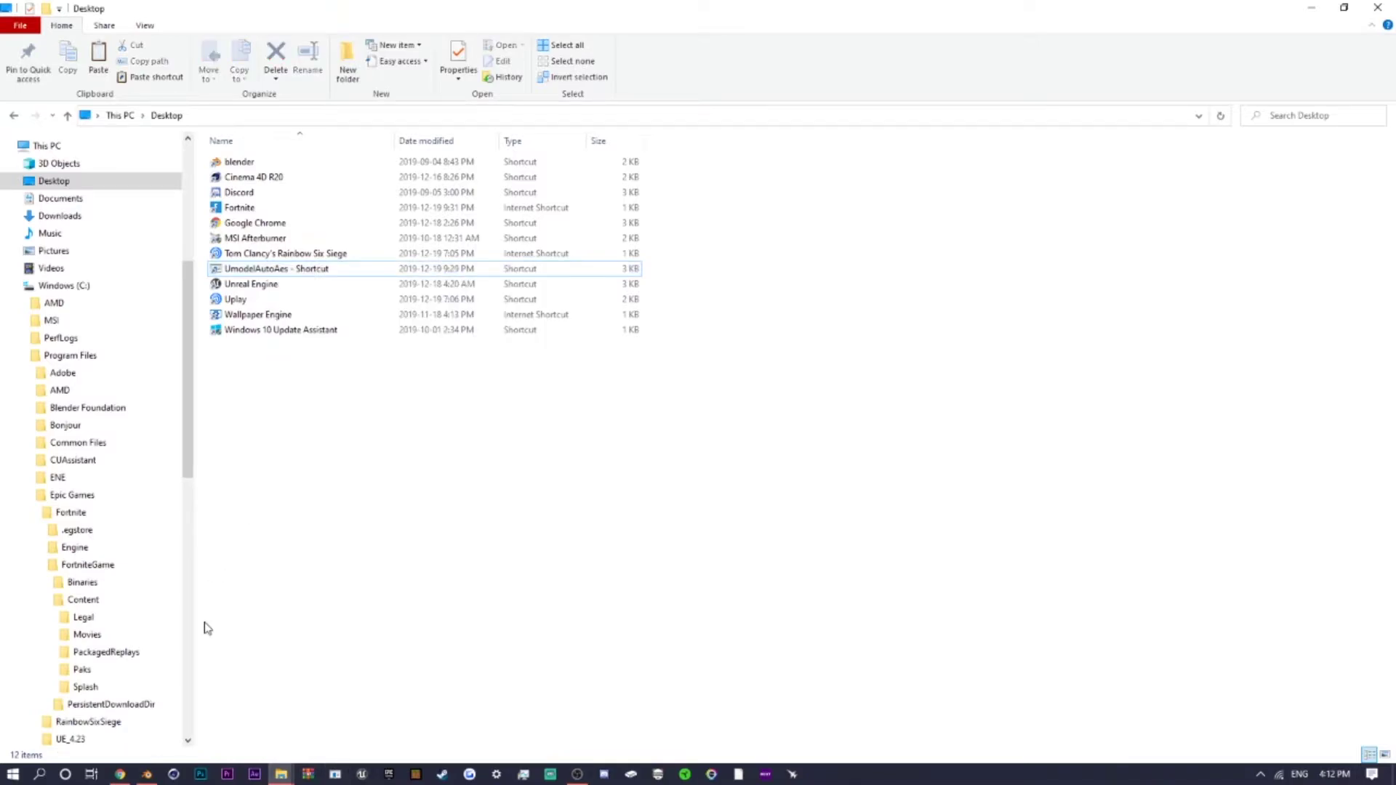
Dismiss the splash, delete the default camera, cube and light, and open Edit > Preferences.
{"action": "left_click", "coordinate": [149, 777]}
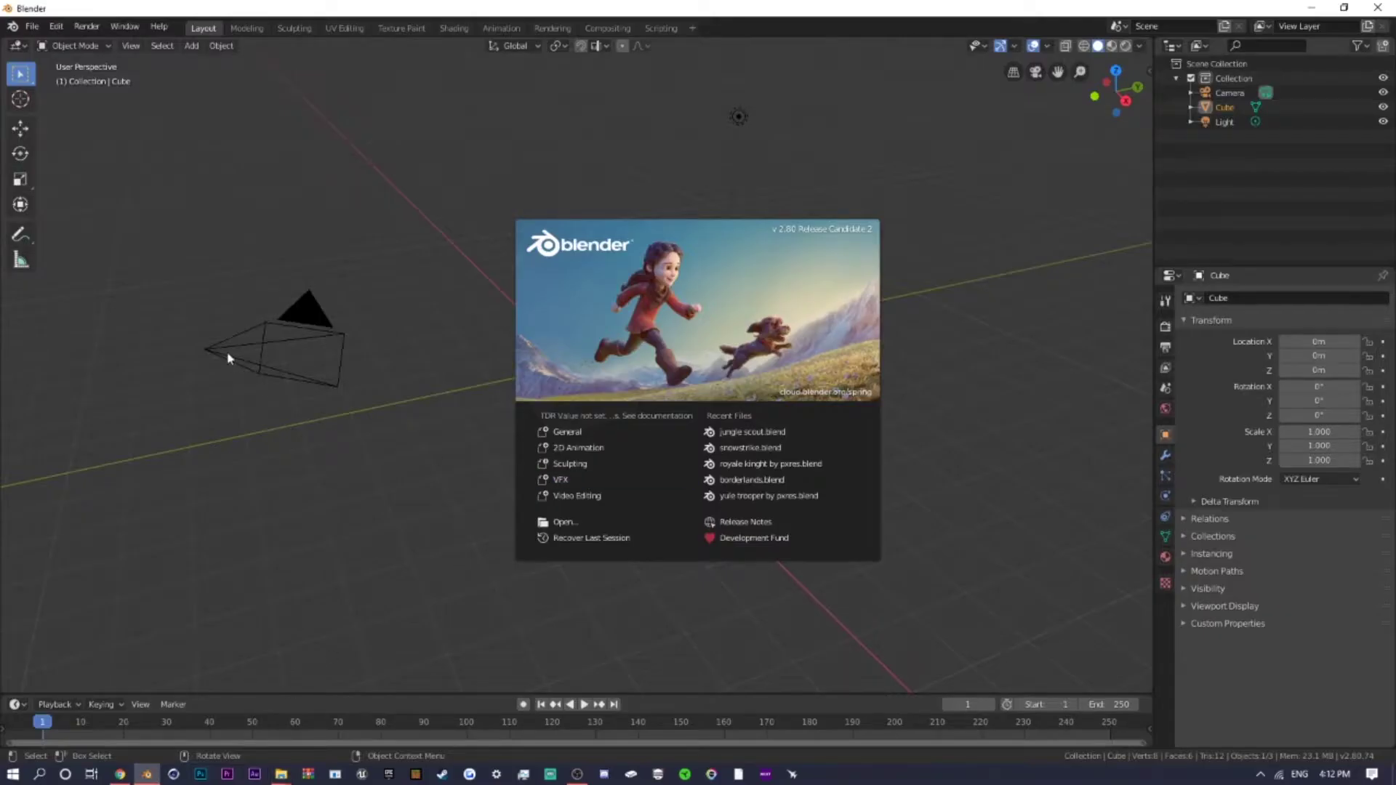
{"action": "left_click", "coordinate": [229, 358]}
{"action": "left_click_drag", "start_coordinate": [176, 204], "coordinate": [826, 530]}
{"action": "key", "text": "x"}
{"action": "left_click", "coordinate": [829, 526]}
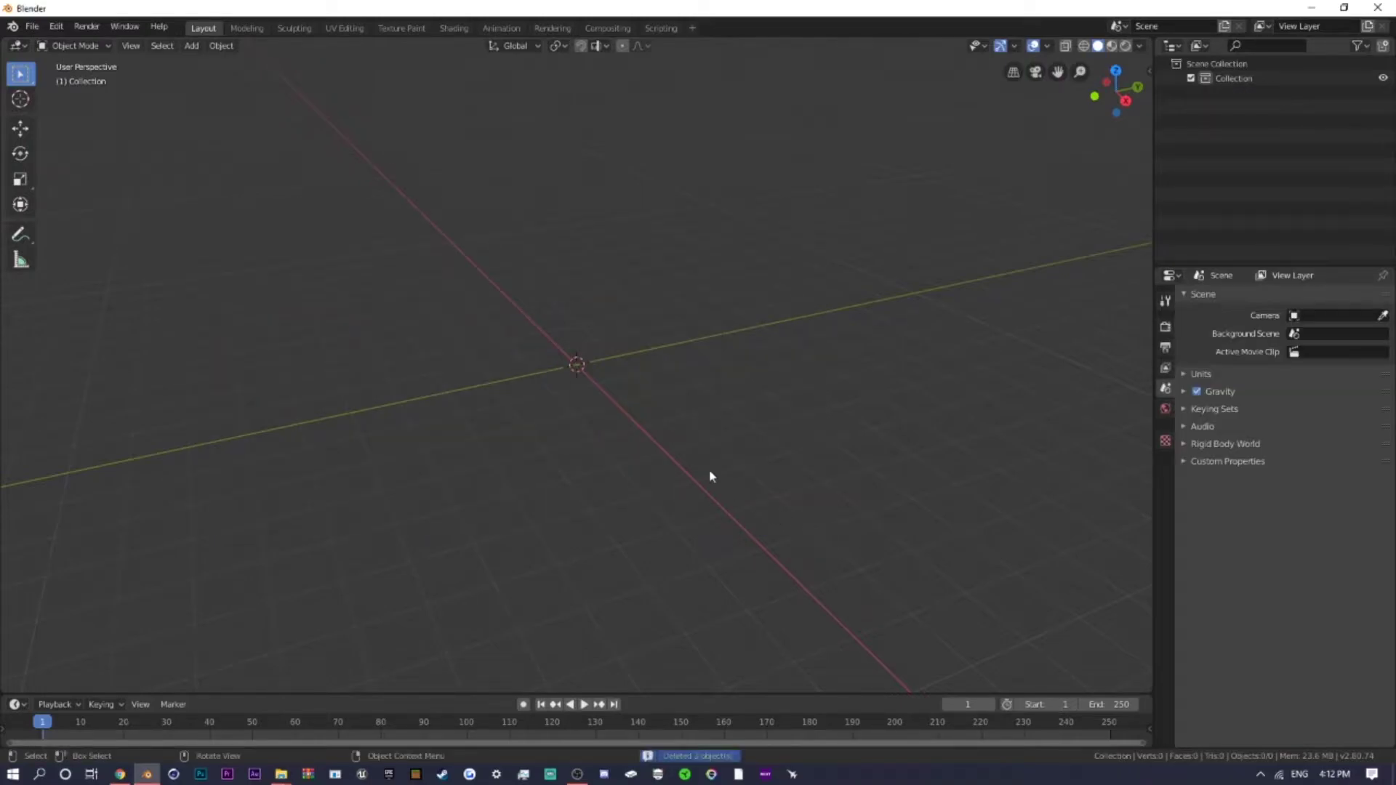
{"action": "left_click", "coordinate": [56, 26]}
{"action": "left_click", "coordinate": [122, 220]}
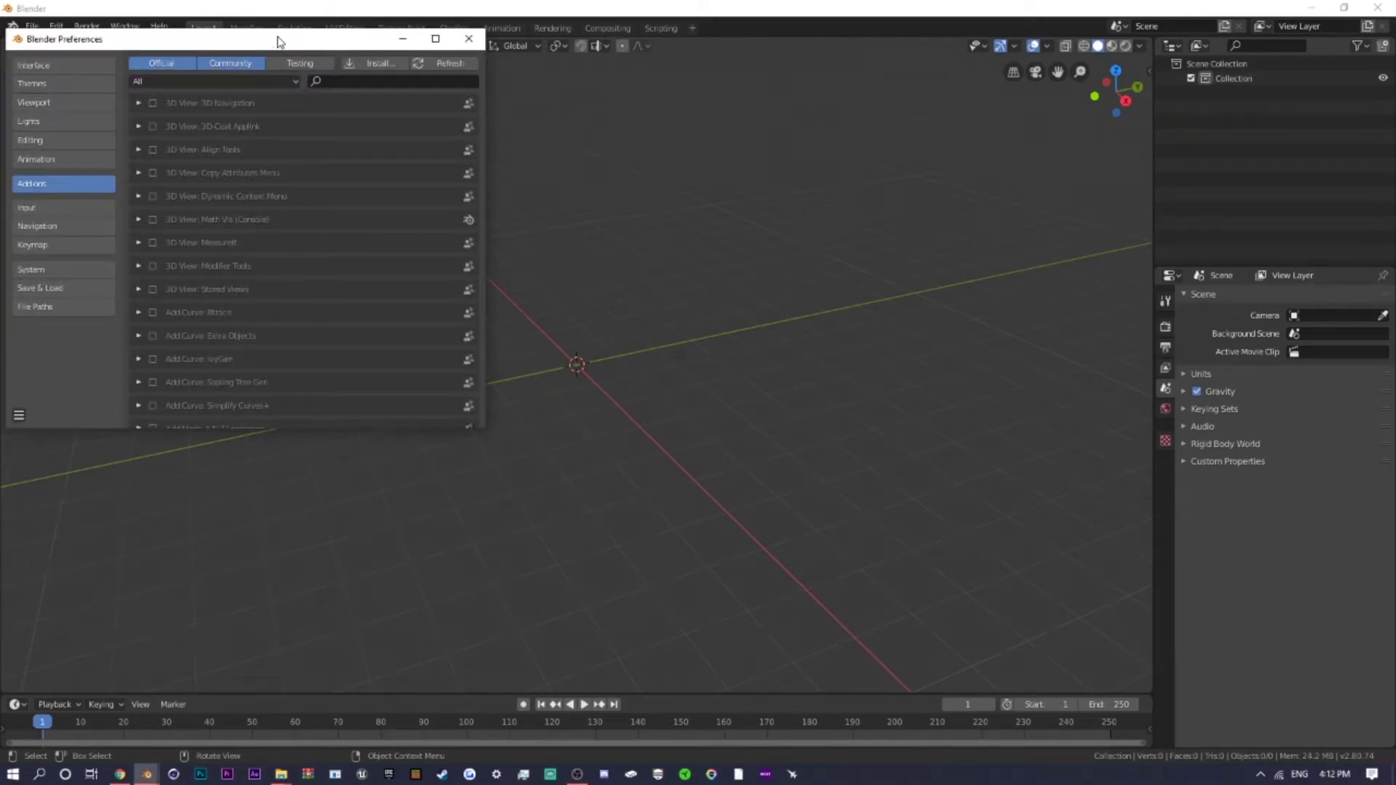
Move Preferences to the centre and browse the Install-from-File dialog to the Downloads folder.
{"action": "left_click_drag", "start_coordinate": [274, 38], "coordinate": [480, 70]}
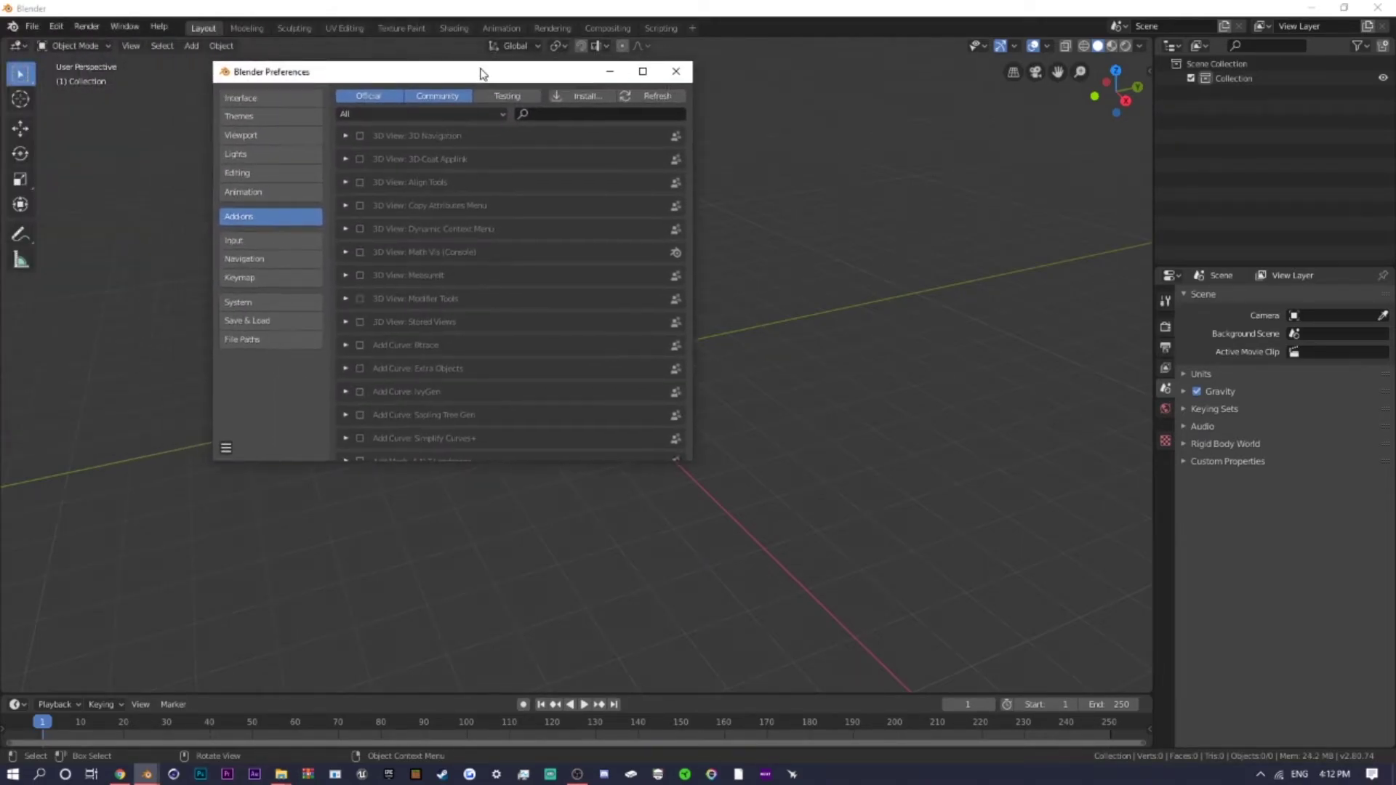
{"action": "left_click", "coordinate": [584, 95]}
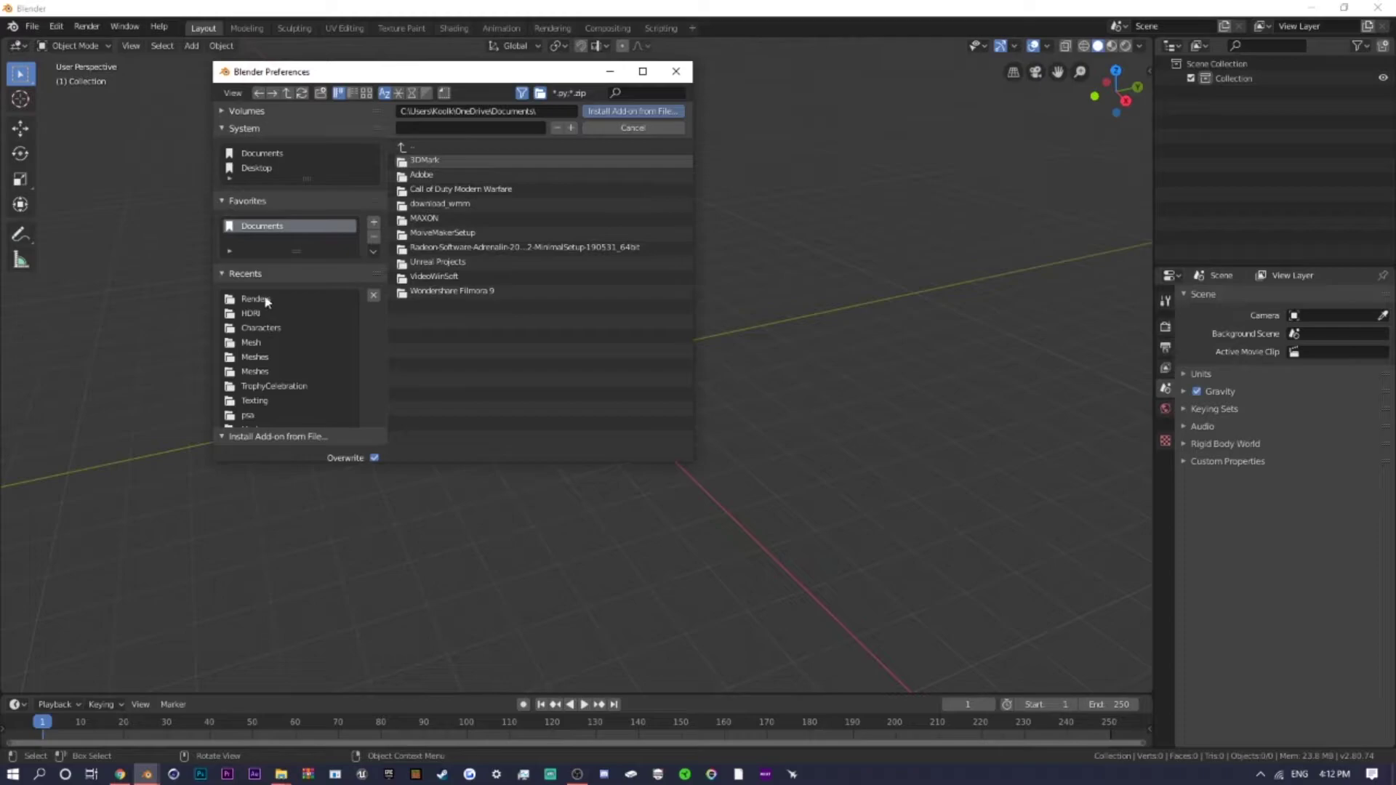
{"action": "left_click", "coordinate": [254, 299]}
{"action": "double_click", "coordinate": [439, 147]}
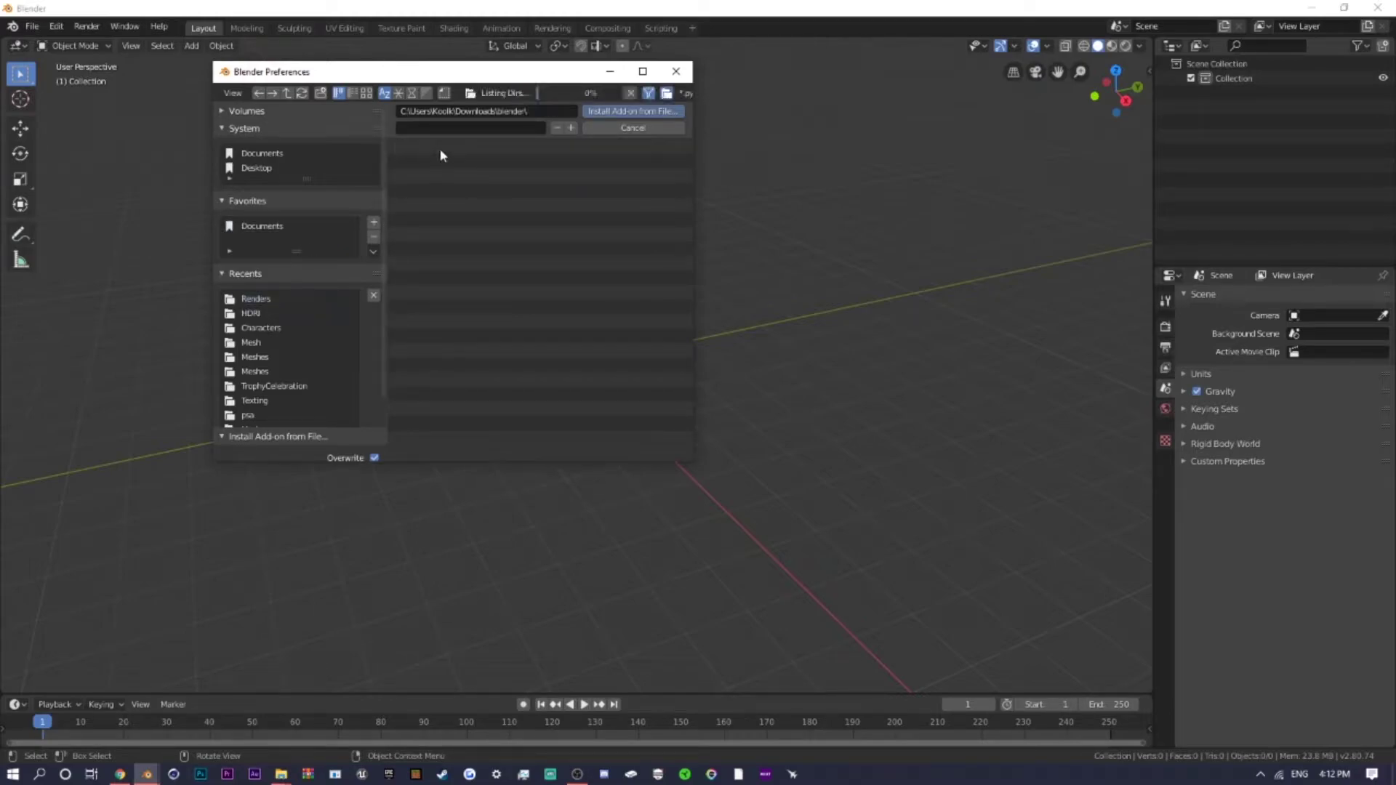
Check the MediaFire download page, then cancel the add-on install to return to the Add-ons list.
{"action": "left_click", "coordinate": [120, 775]}
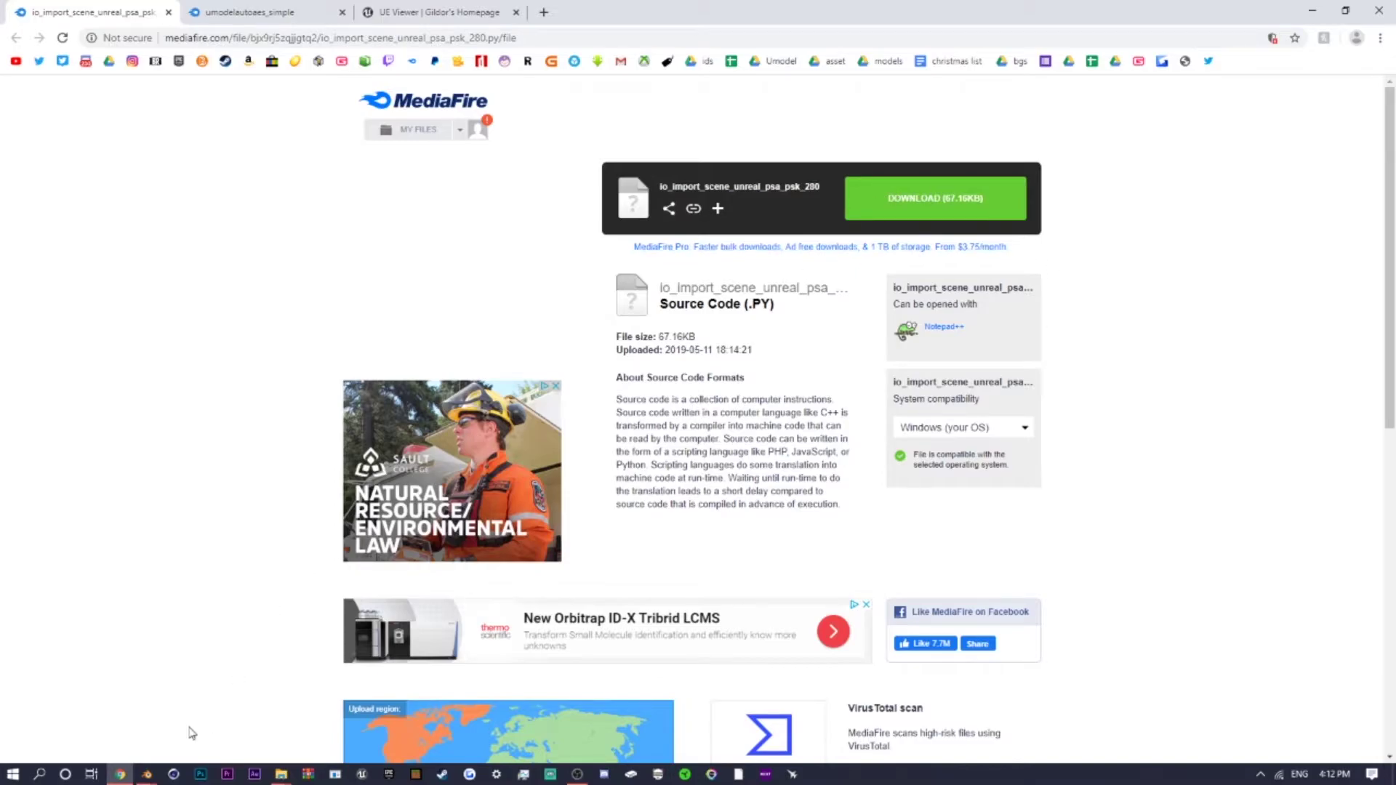
{"action": "mouse_move", "coordinate": [147, 774]}
{"action": "left_click", "coordinate": [222, 702]}
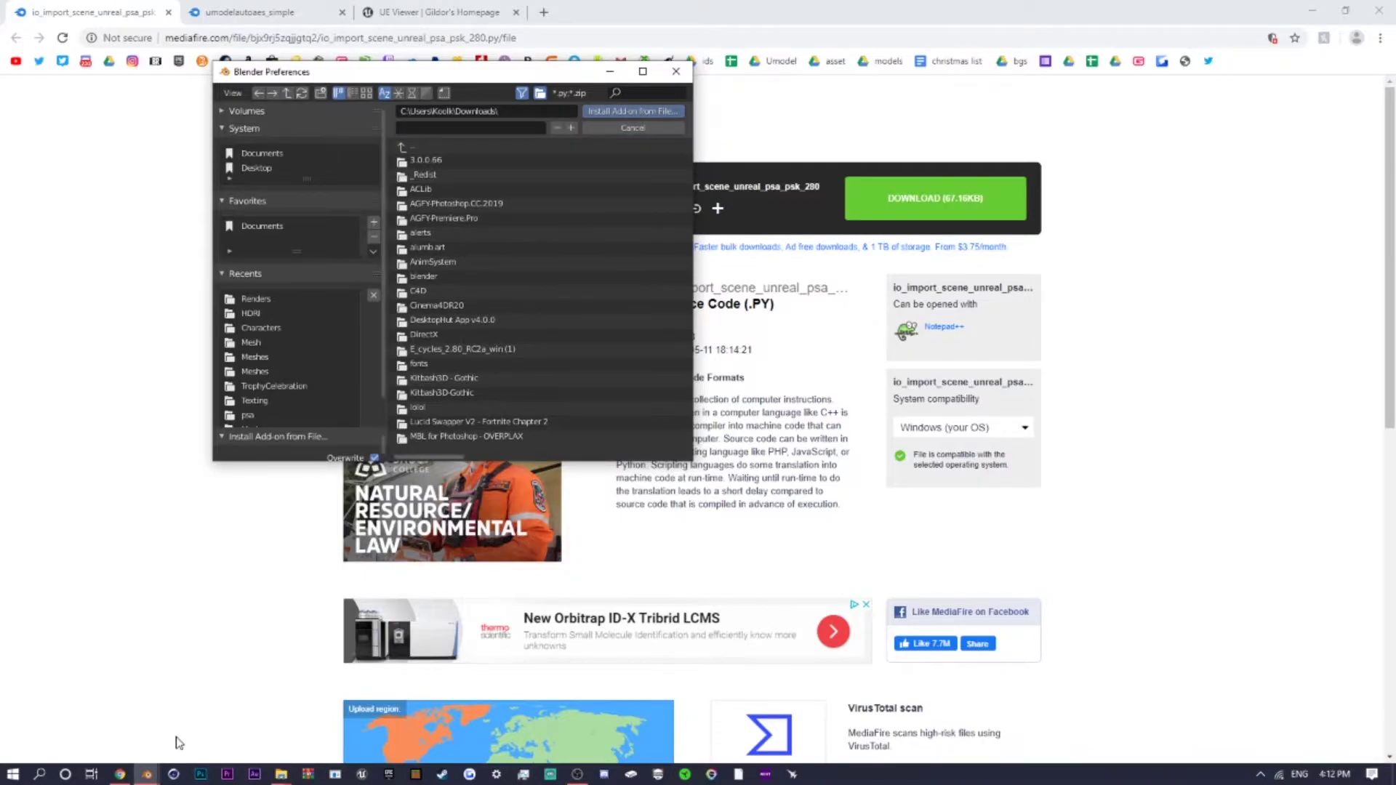
{"action": "left_click", "coordinate": [147, 775]}
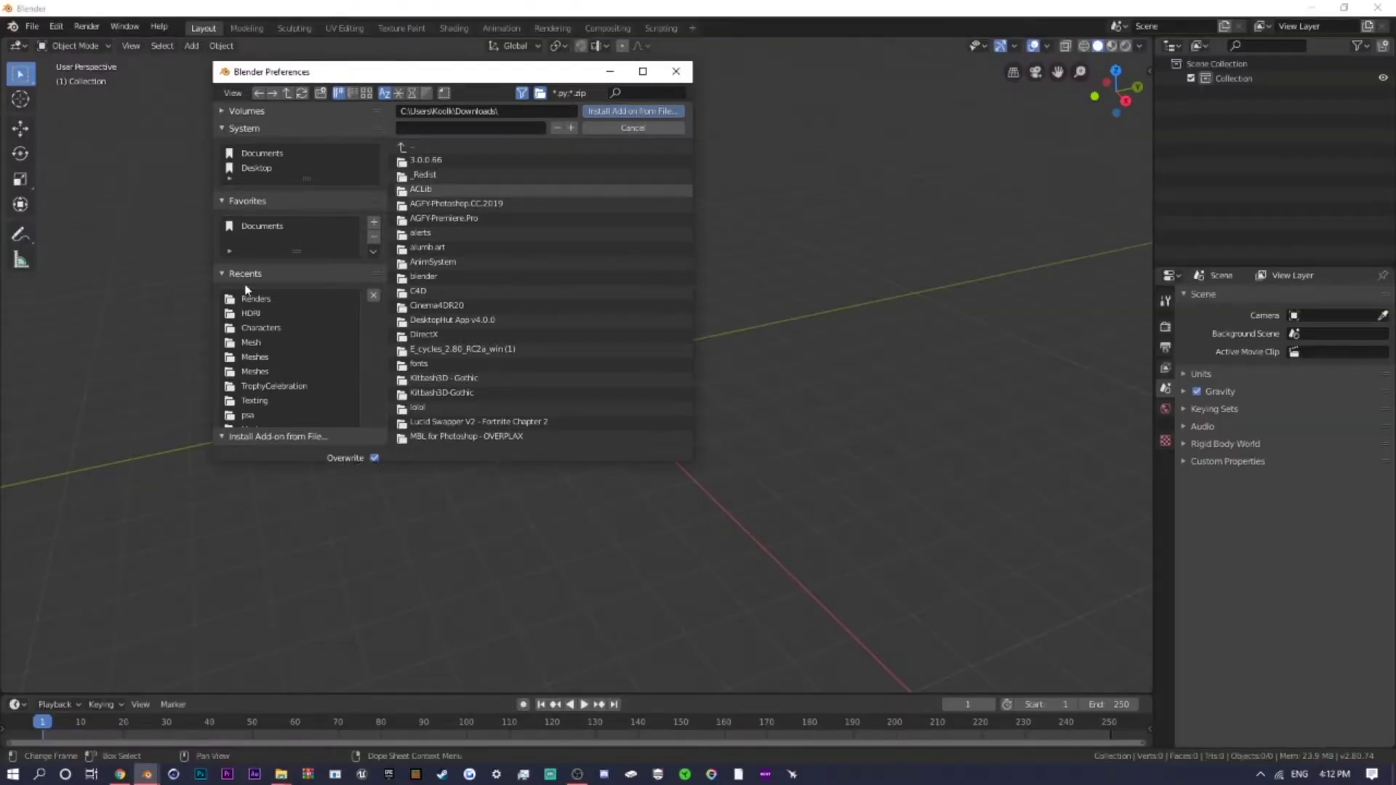
{"action": "left_click", "coordinate": [619, 129]}
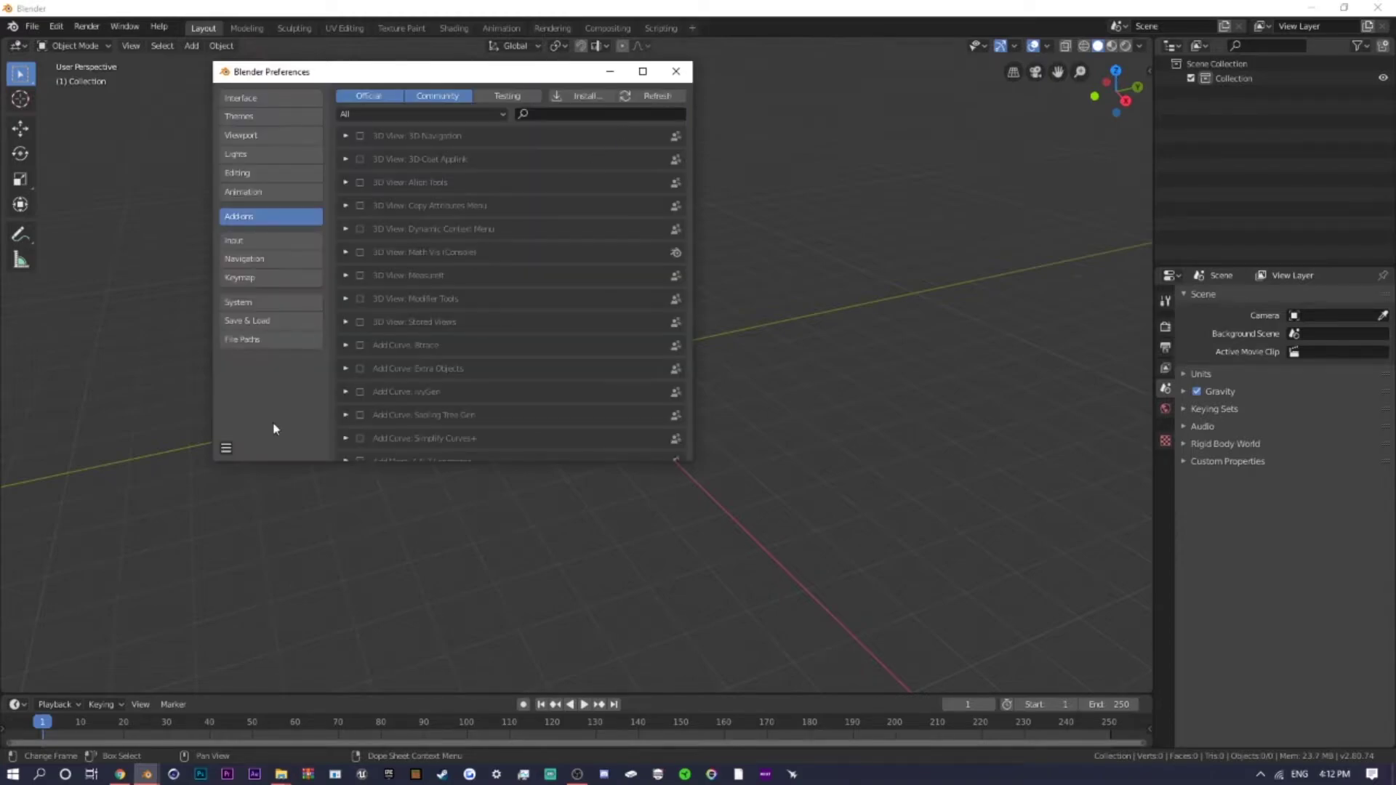
Confirm the Unreal Skeleton Mesh (.psk)/Animation Set (.psa) importer is ticked under Import-Export, then close Preferences.
{"action": "scroll", "coordinate": [426, 343], "scroll_direction": "down", "scroll_amount": 20}
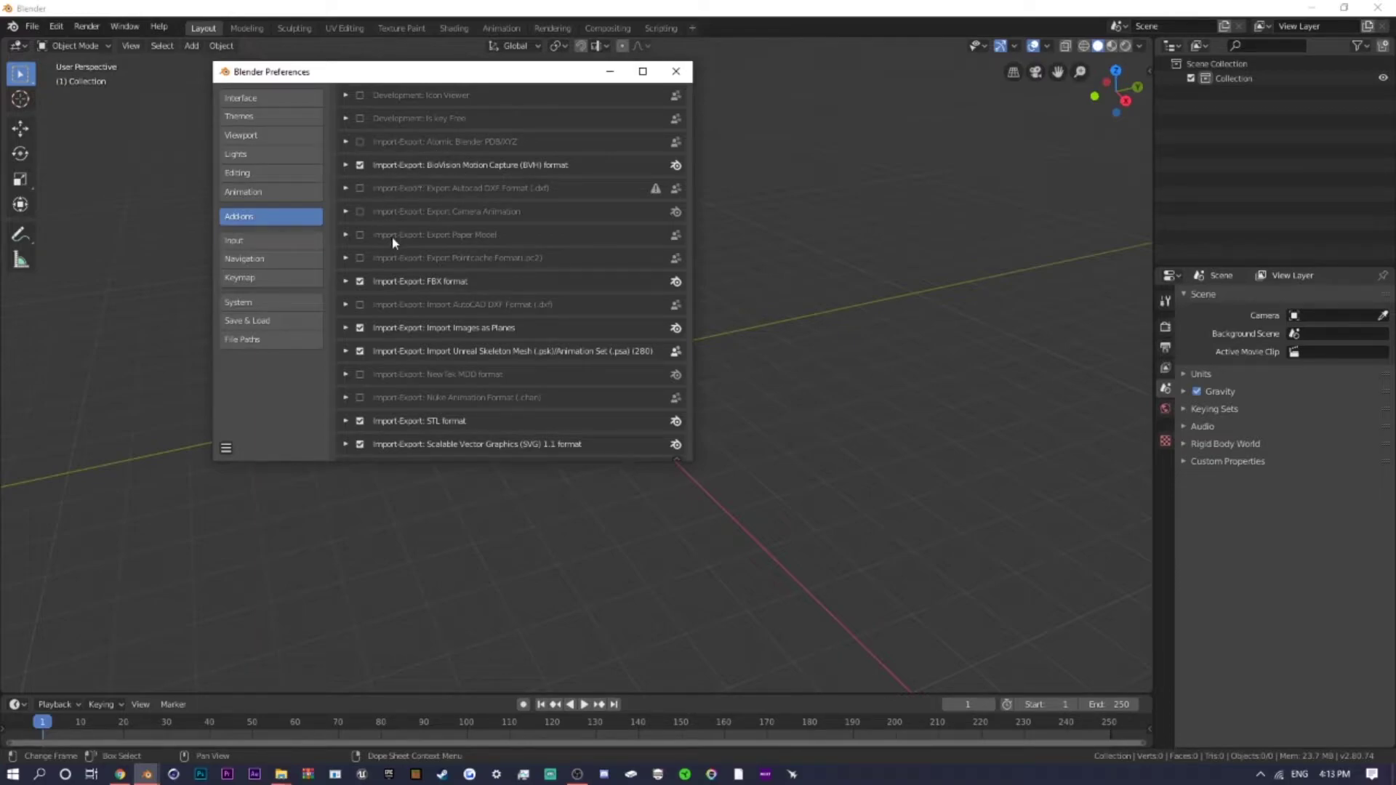
{"action": "scroll", "coordinate": [414, 353], "scroll_direction": "down", "scroll_amount": 5}
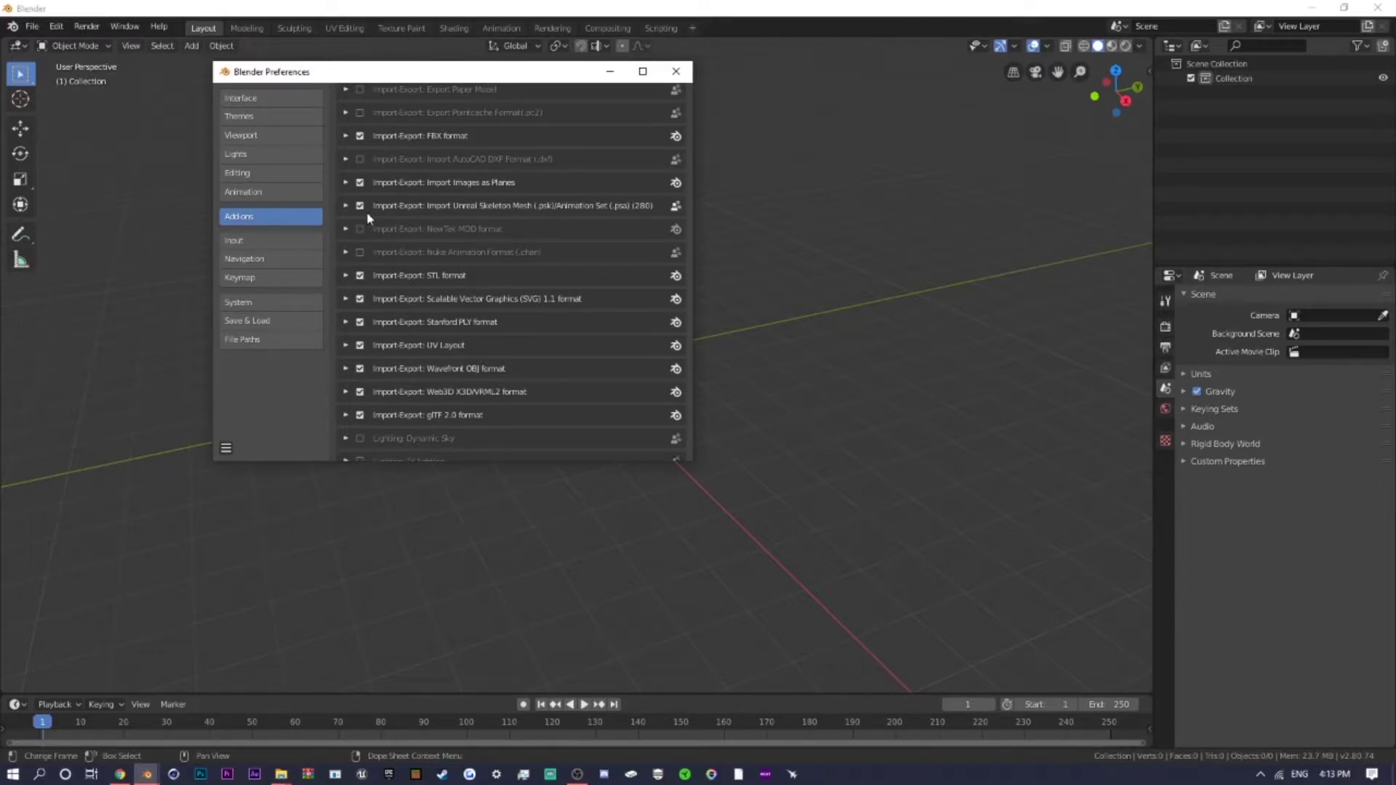
{"action": "left_click", "coordinate": [225, 454]}
{"action": "left_click", "coordinate": [264, 412]}
{"action": "left_click", "coordinate": [675, 70]}
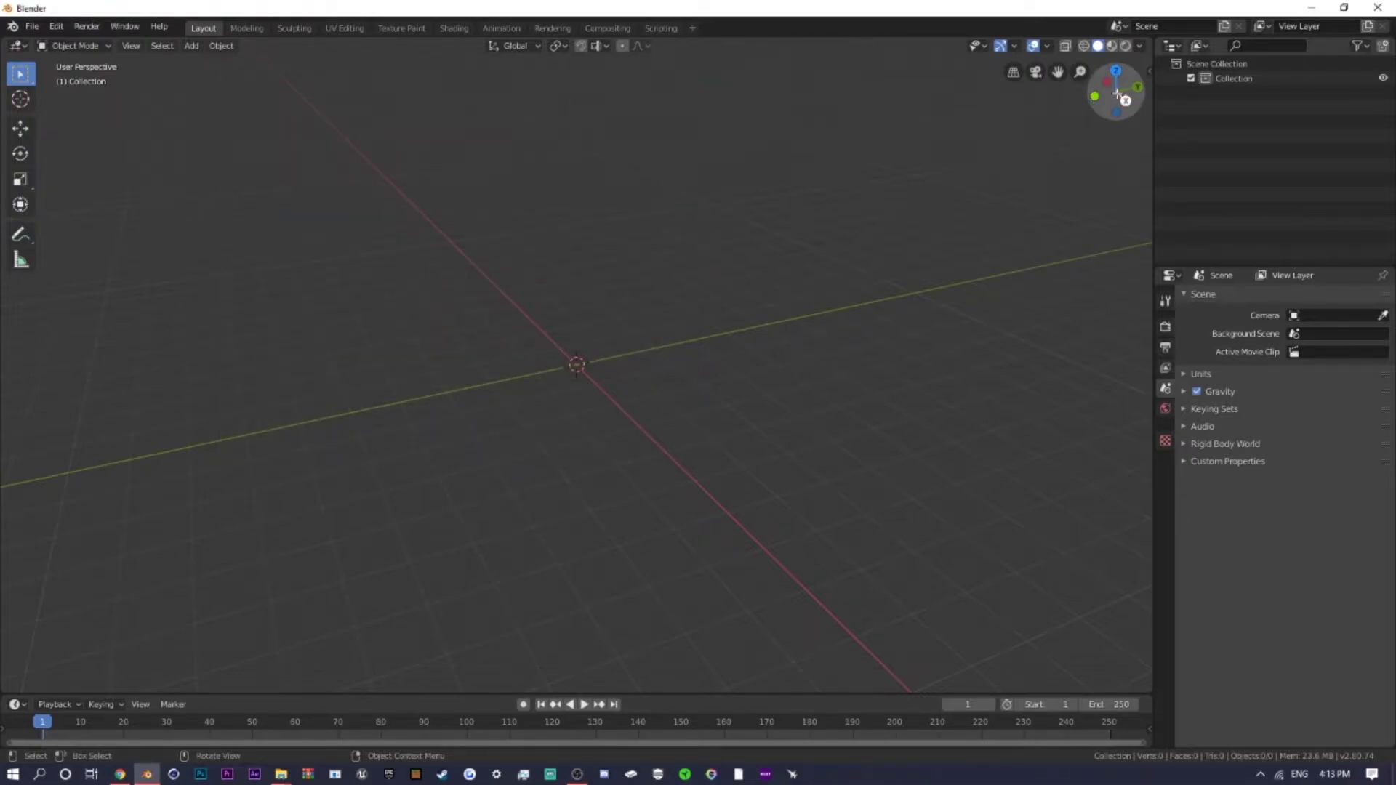
Launch UModel with game detection overridden to Unreal engine 4 / Unreal engine 4.24 and load the paks.
{"action": "left_click_drag", "start_coordinate": [1111, 93], "coordinate": [1124, 89]}
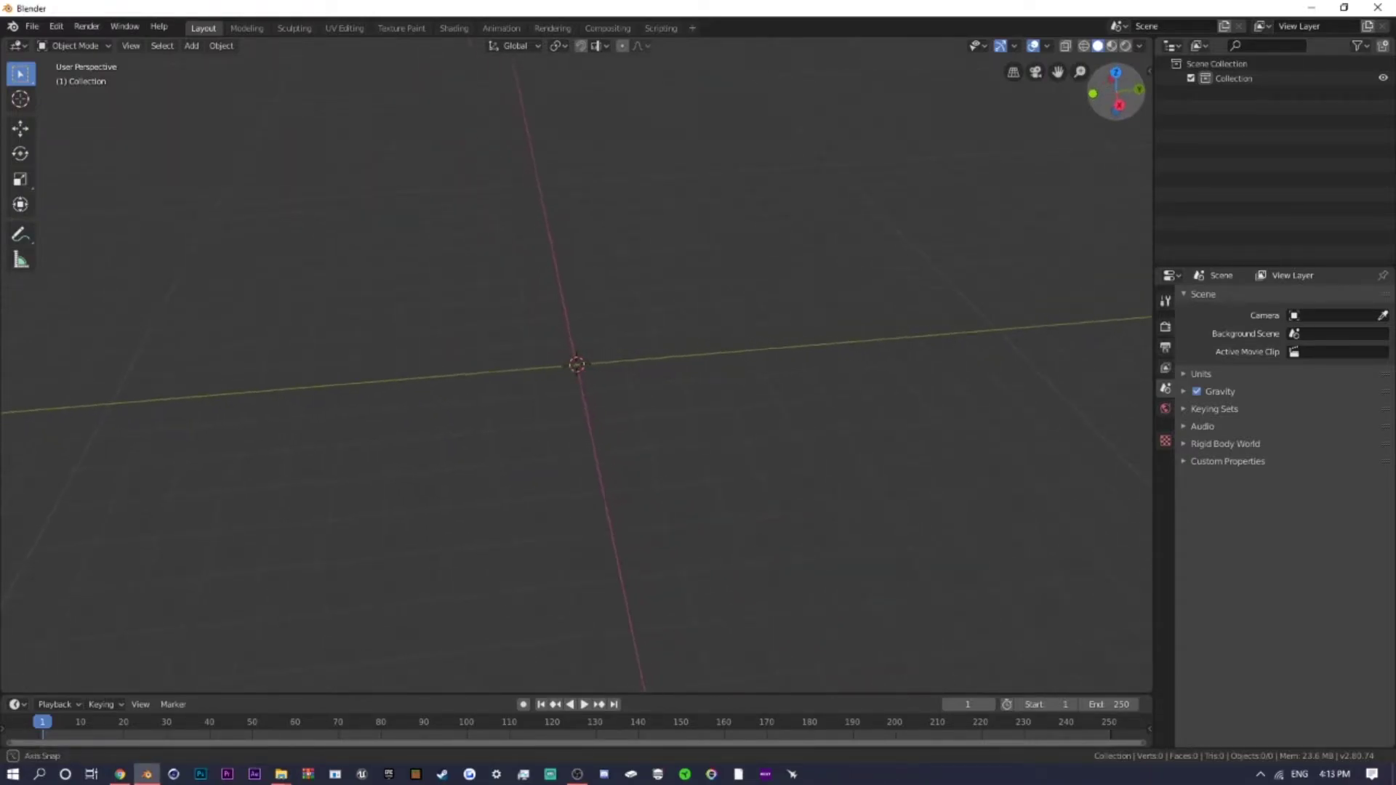
{"action": "left_click", "coordinate": [336, 775]}
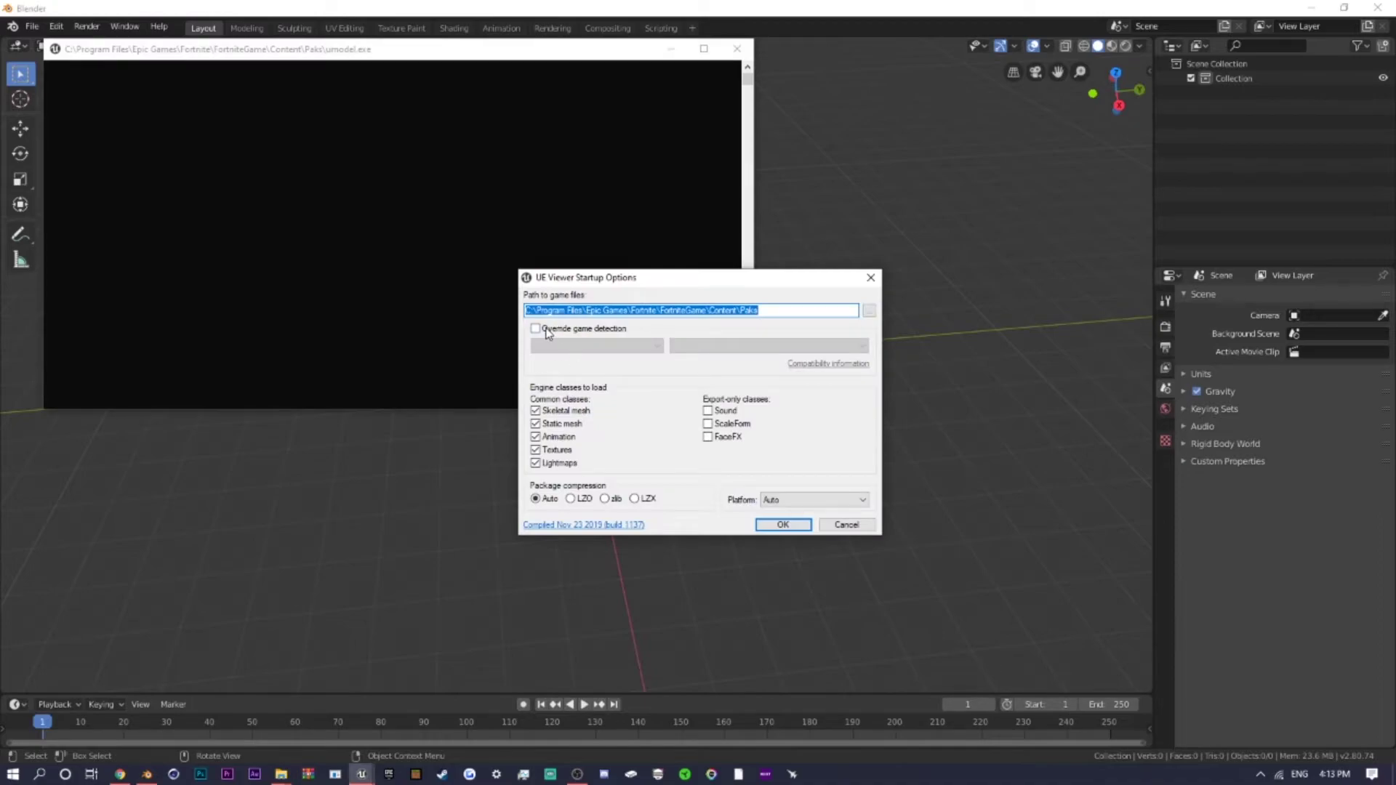
{"action": "left_click", "coordinate": [544, 331]}
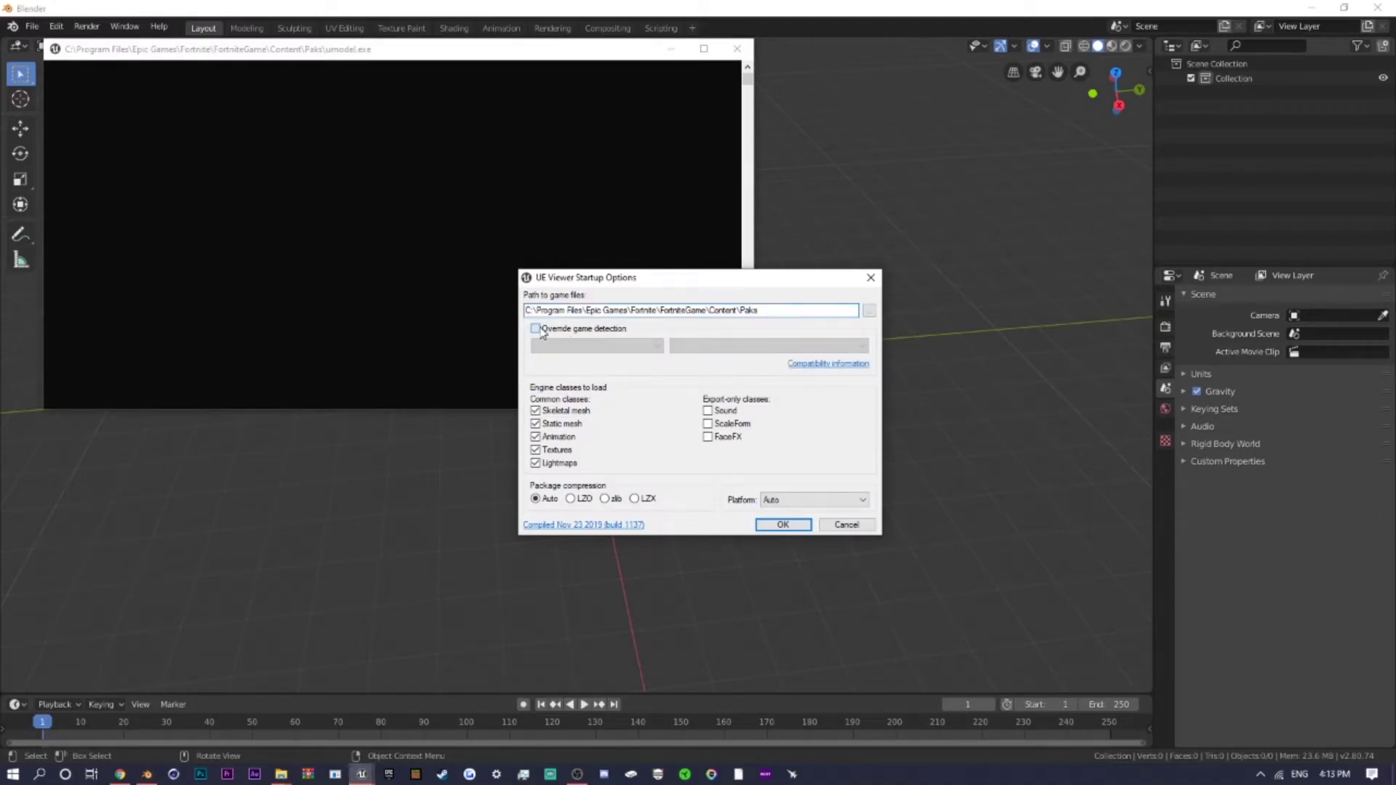
{"action": "left_click", "coordinate": [613, 353]}
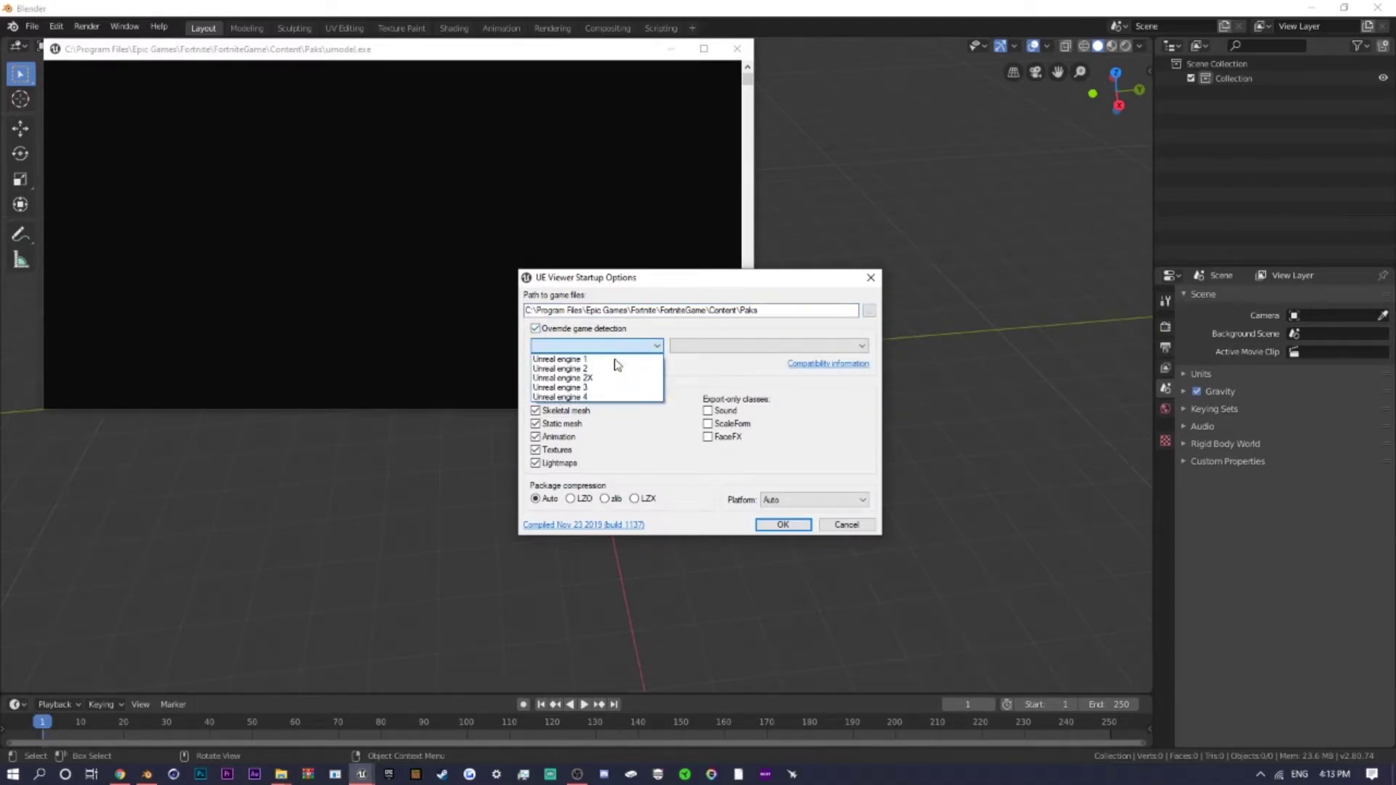
{"action": "left_click", "coordinate": [608, 399]}
{"action": "left_click", "coordinate": [695, 353]}
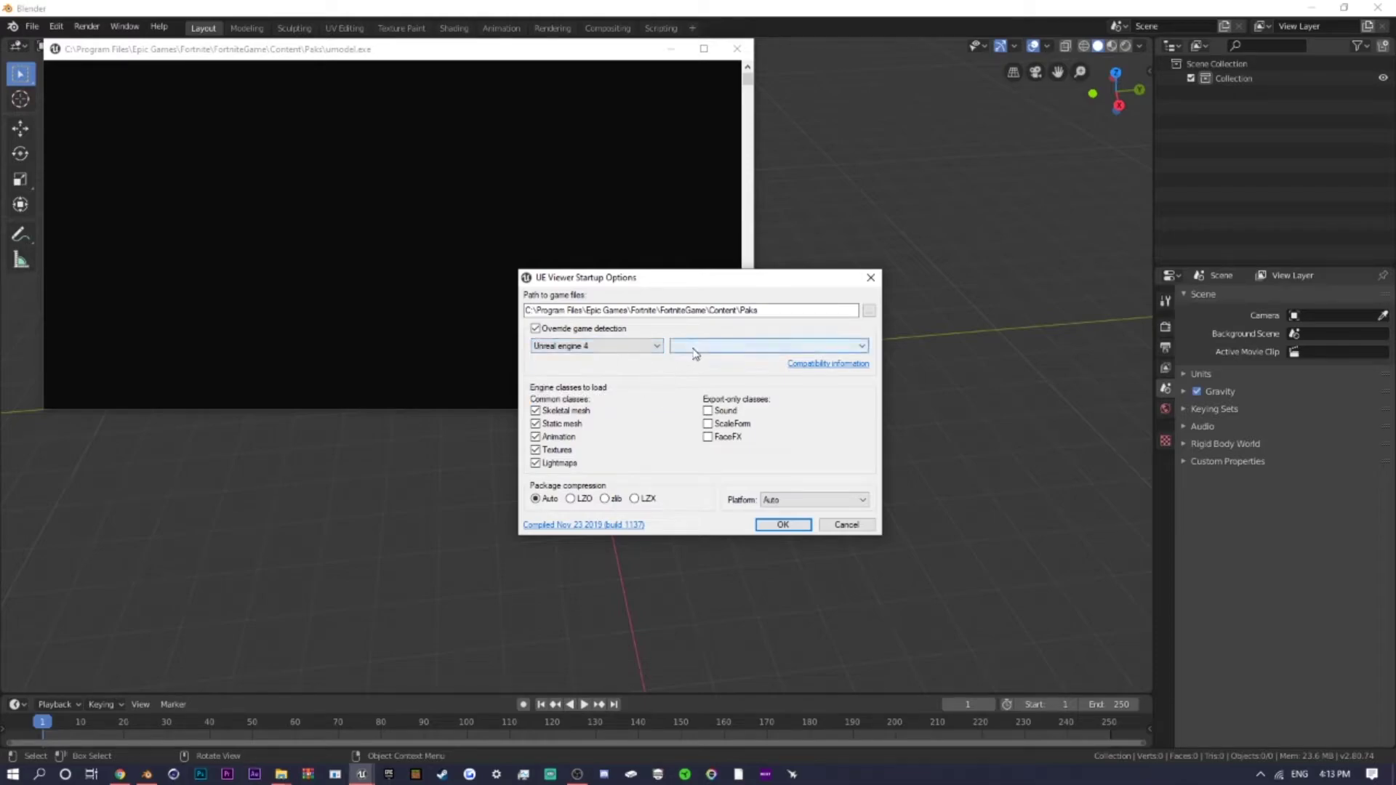
{"action": "left_click", "coordinate": [694, 349]}
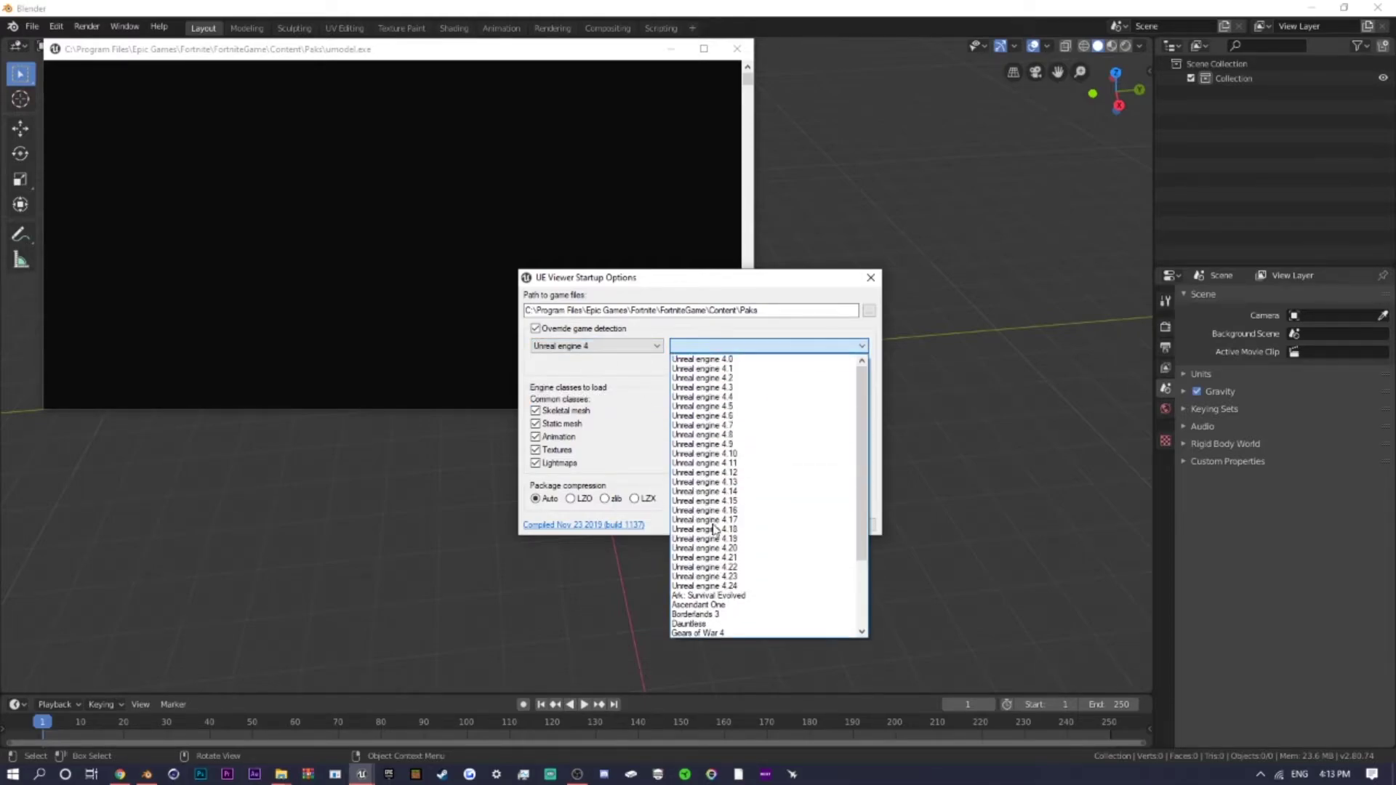
{"action": "left_click", "coordinate": [738, 587]}
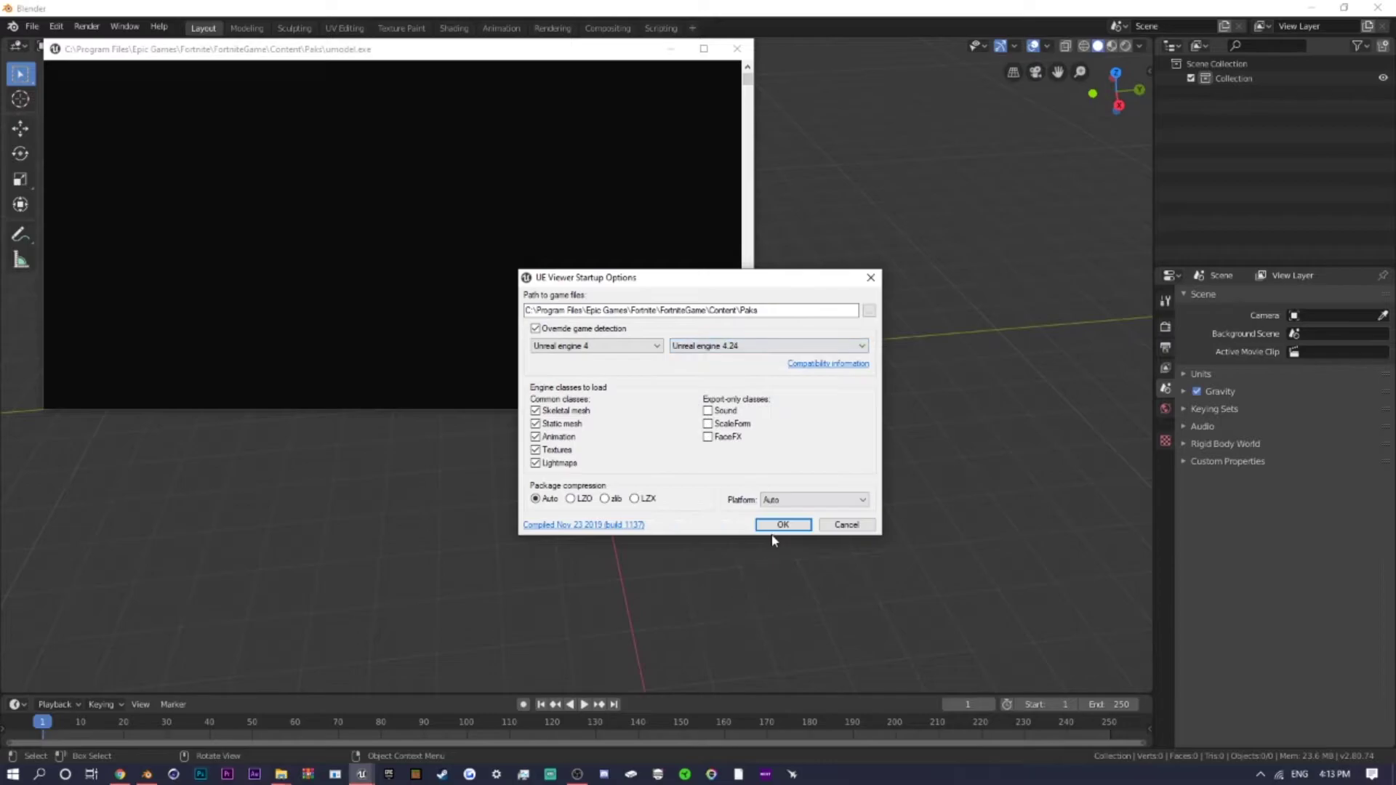
{"action": "left_click", "coordinate": [781, 526]}
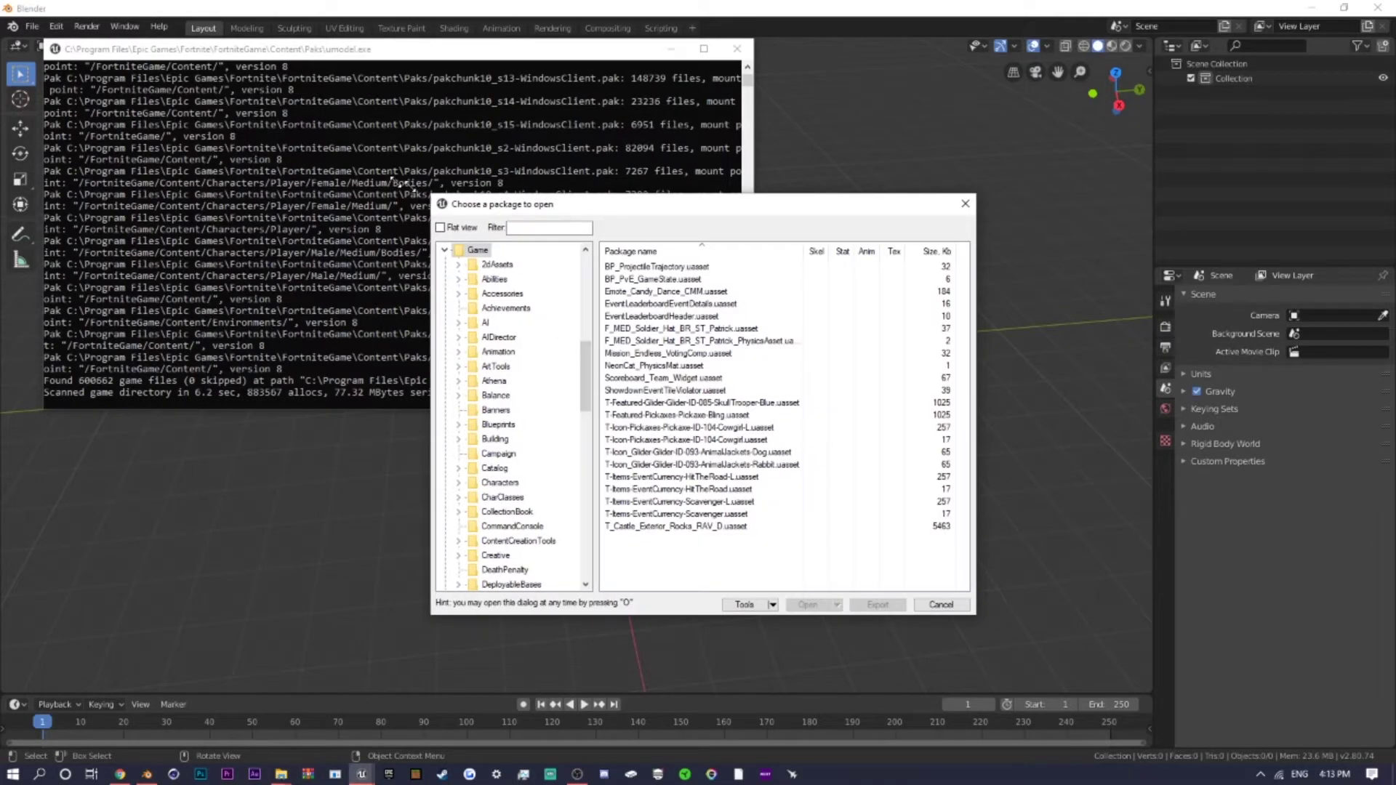
Enlarge the package chooser, load the Fortnite IDs spreadsheet in a new tab, and return to UModel.
{"action": "left_click_drag", "start_coordinate": [432, 195], "coordinate": [33, 23]}
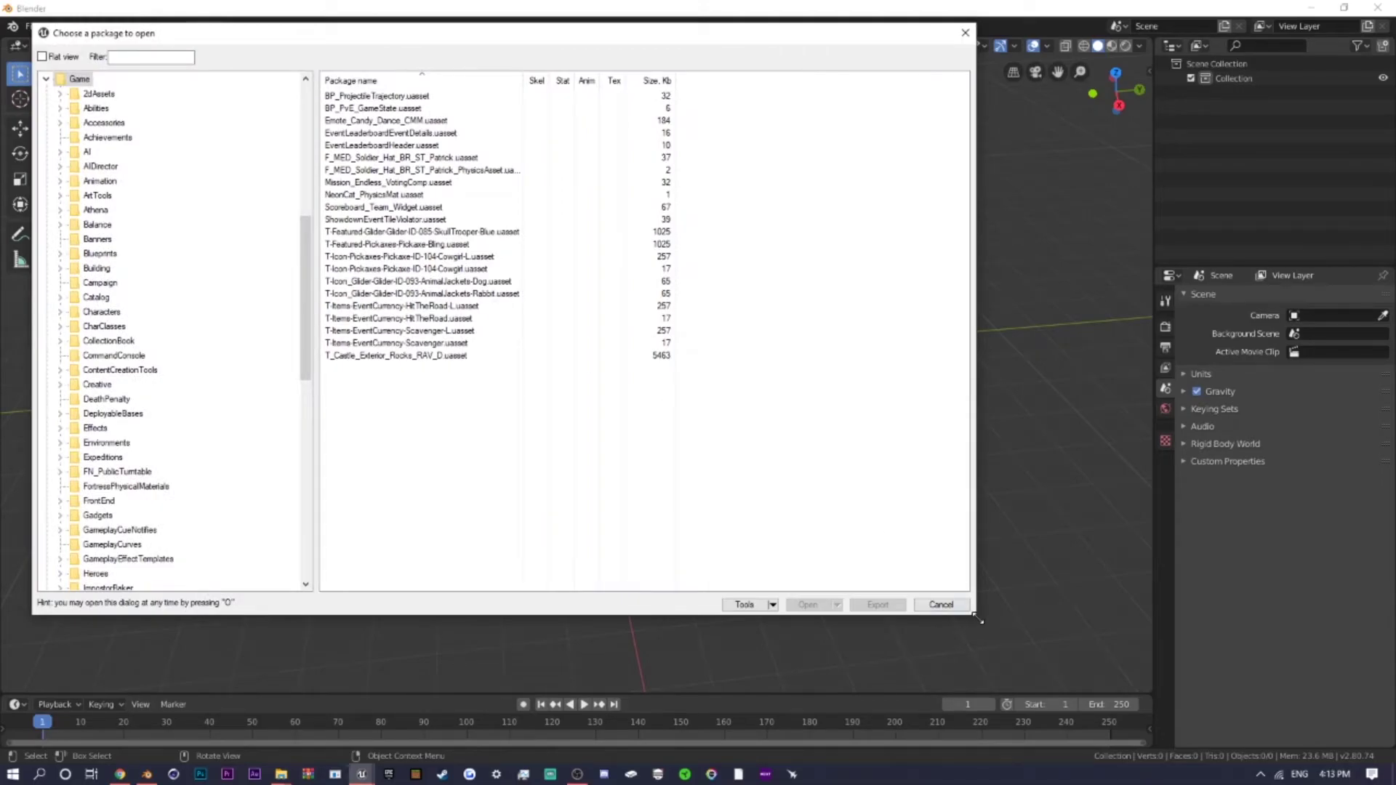
{"action": "left_click_drag", "start_coordinate": [978, 619], "coordinate": [1248, 719]}
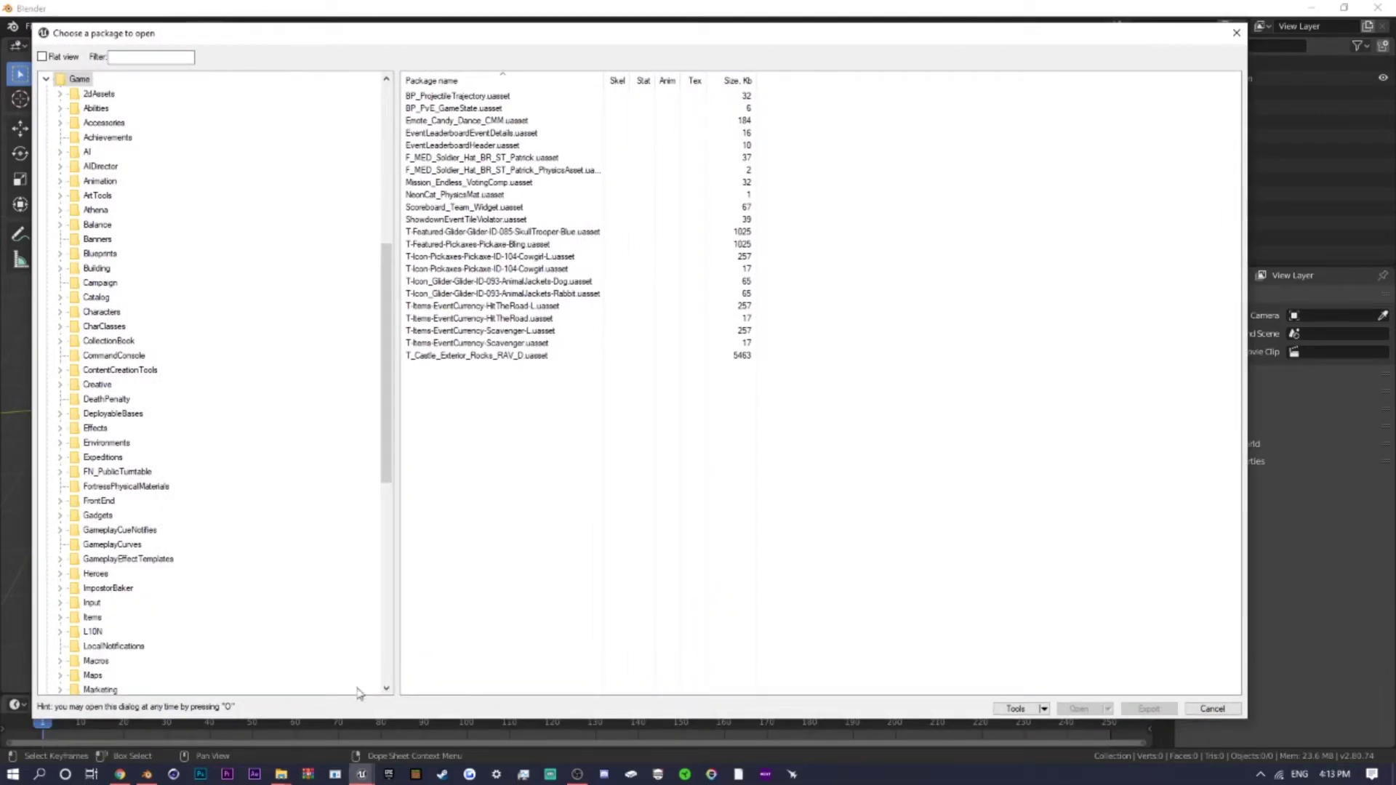
{"action": "left_click", "coordinate": [120, 774]}
{"action": "left_click", "coordinate": [544, 12]}
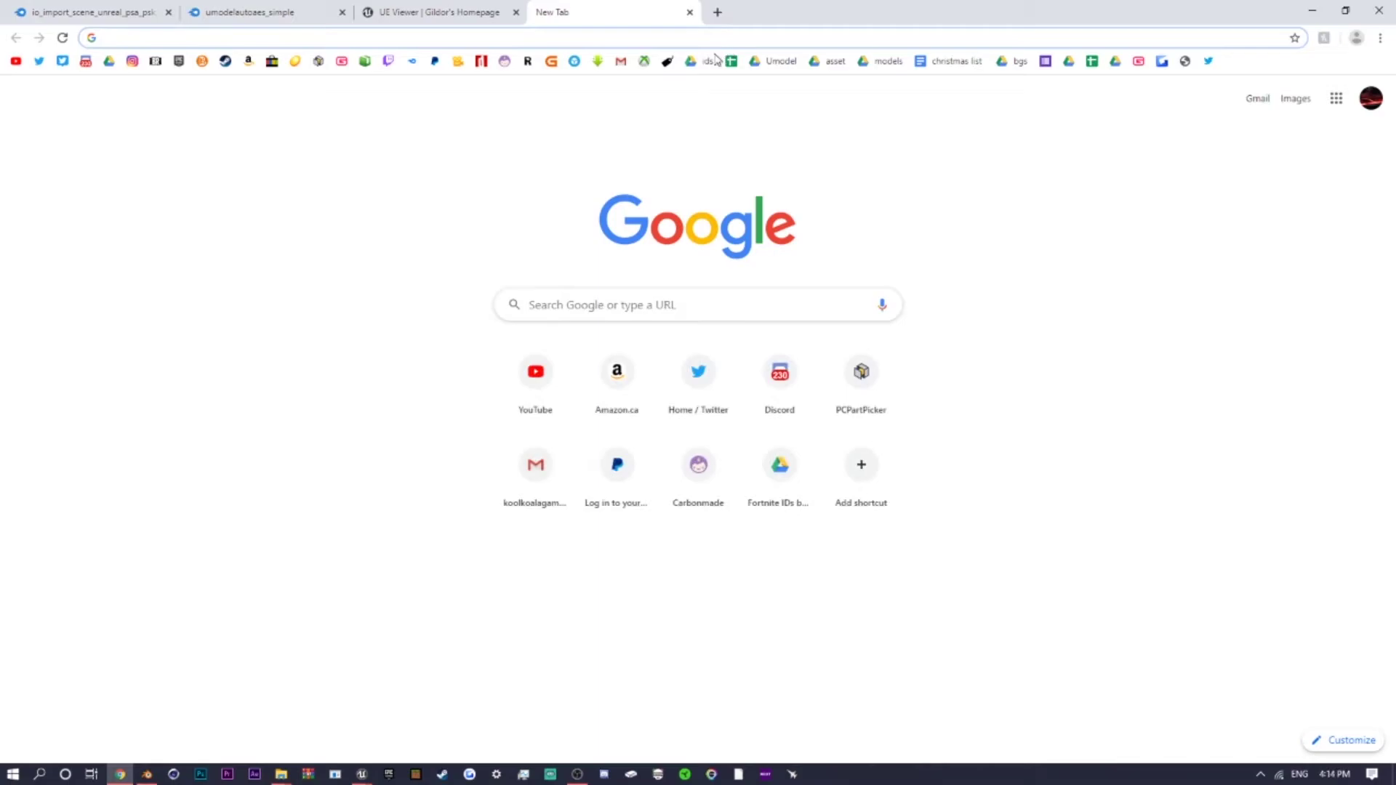
{"action": "left_click", "coordinate": [706, 61]}
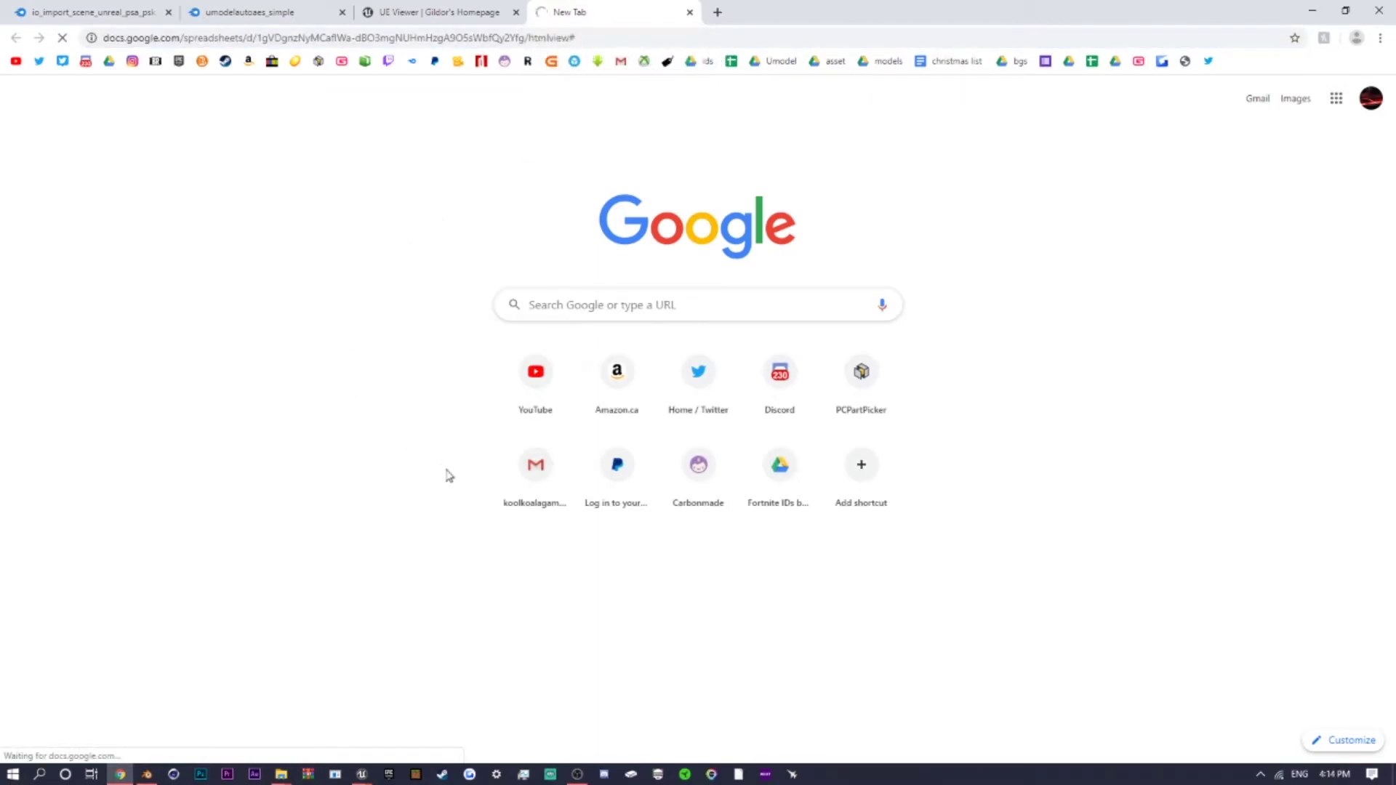
{"action": "mouse_move", "coordinate": [368, 777]}
{"action": "left_click", "coordinate": [433, 709]}
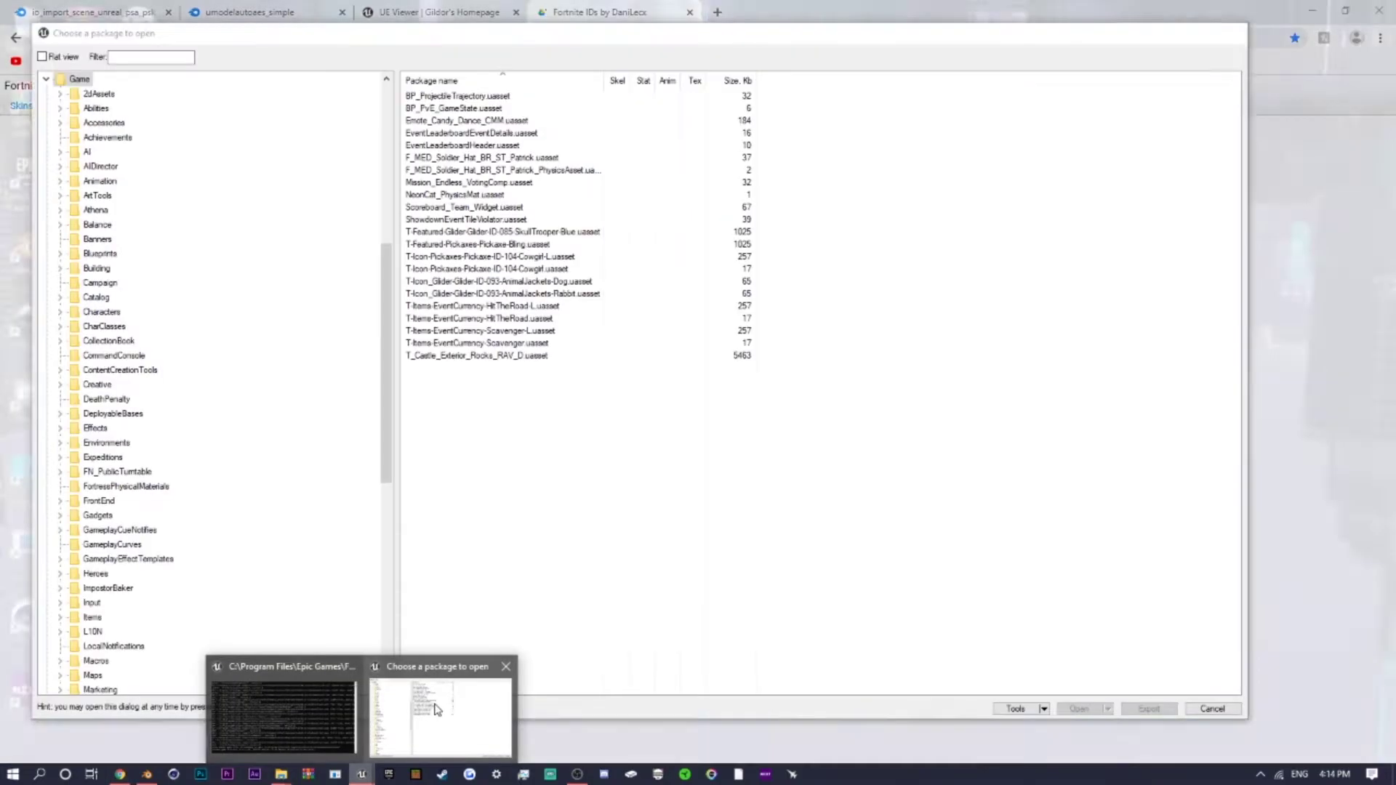
Expand Game > Characters > Player > Female > Medium > Bodies, then switch to the Fortnite IDs spreadsheet.
{"action": "left_click", "coordinate": [59, 312]}
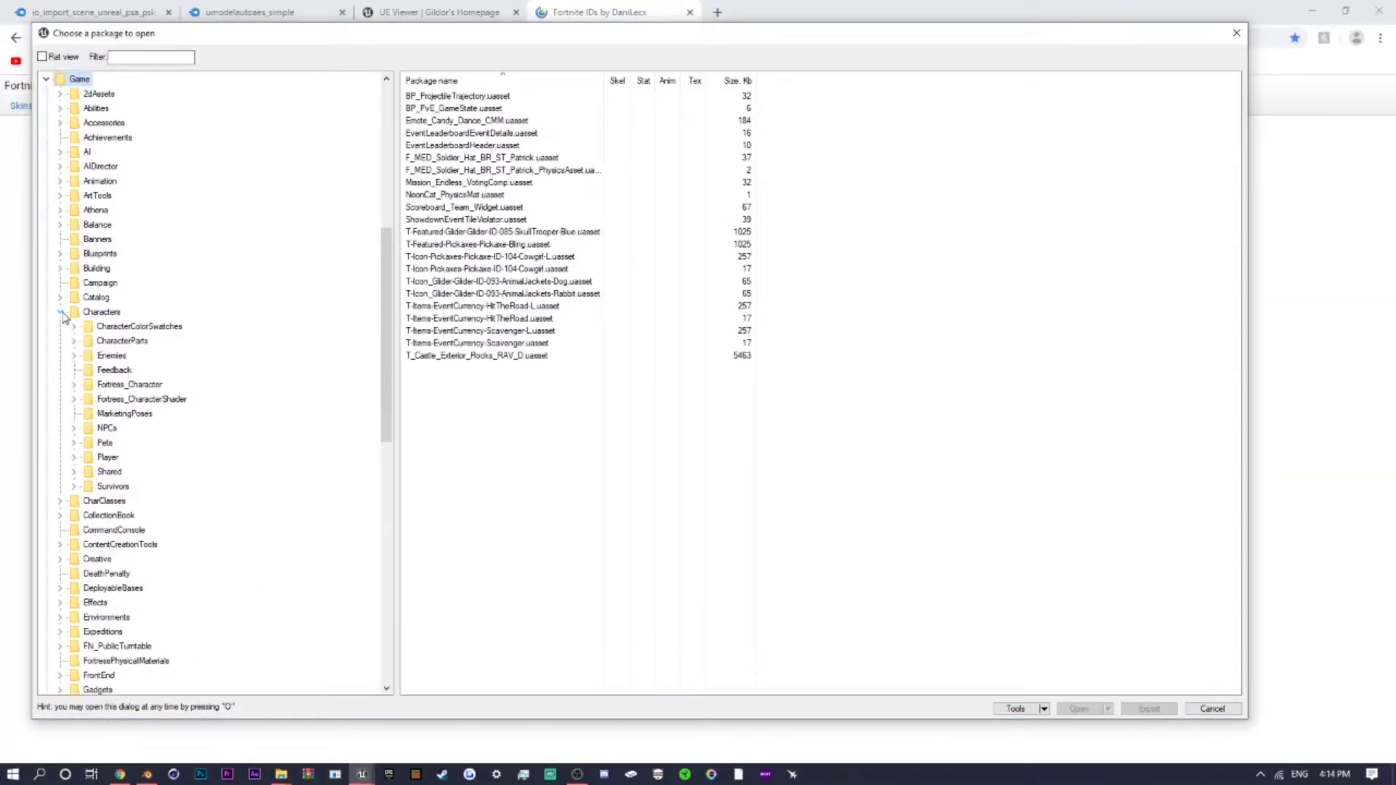
{"action": "left_click", "coordinate": [74, 458]}
{"action": "left_click", "coordinate": [87, 501]}
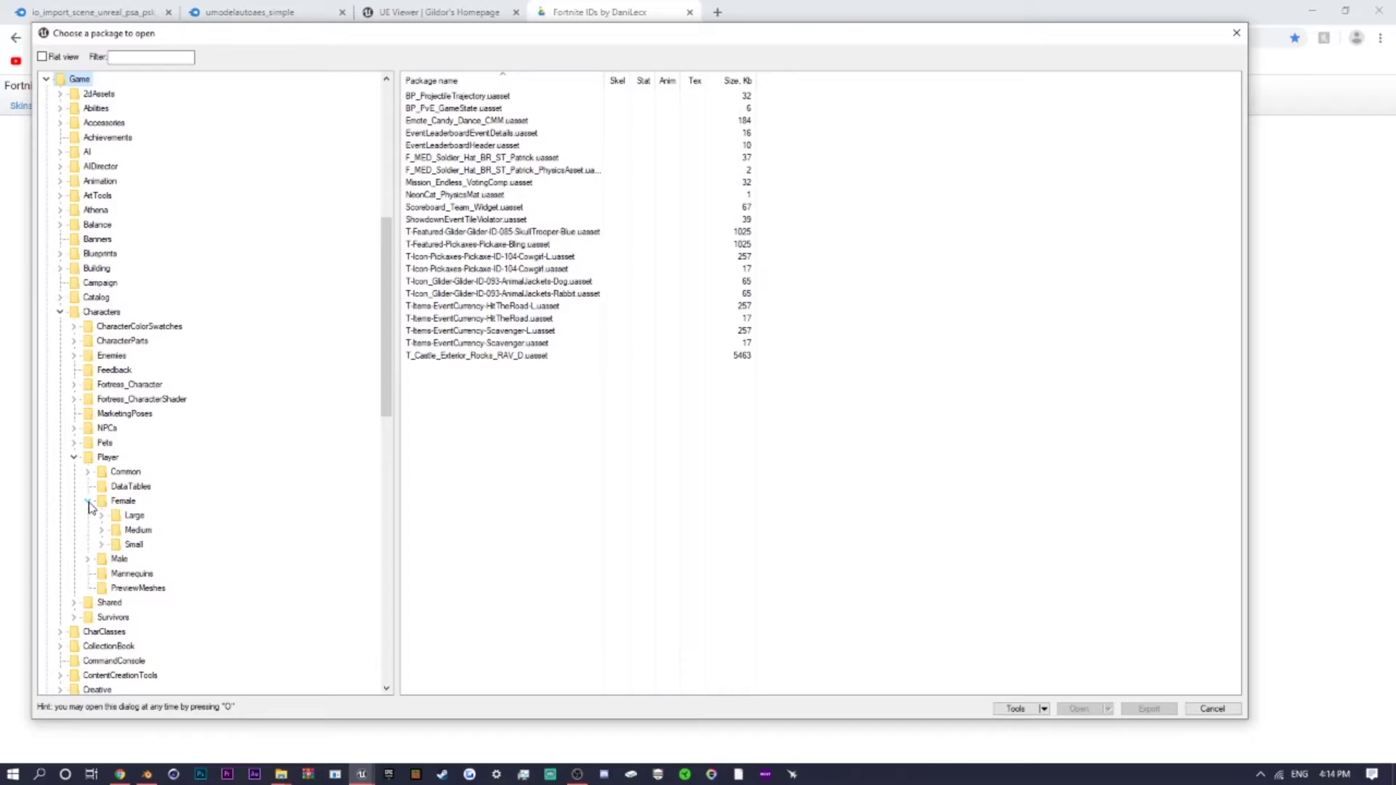
{"action": "left_click", "coordinate": [102, 530]}
{"action": "left_click", "coordinate": [116, 560]}
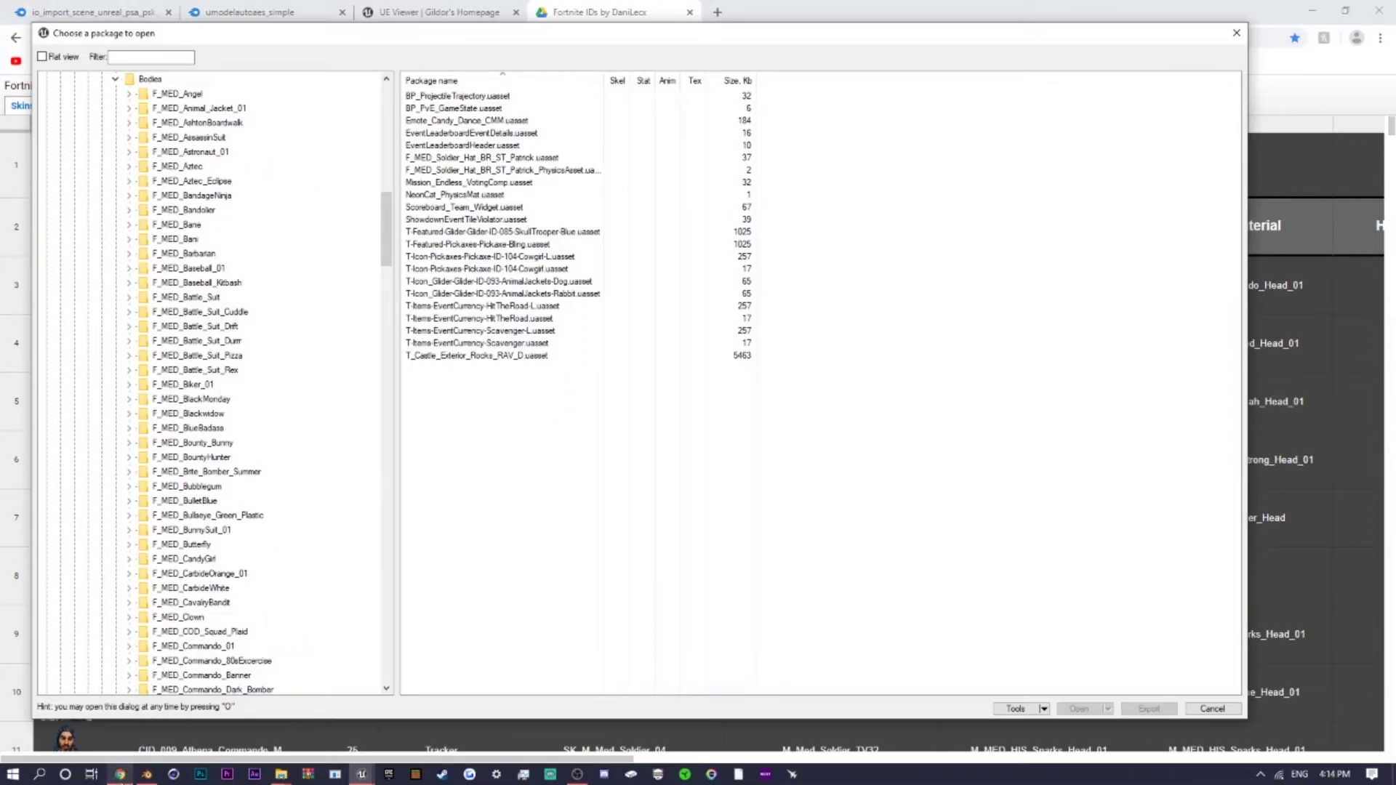
{"action": "left_click", "coordinate": [120, 775]}
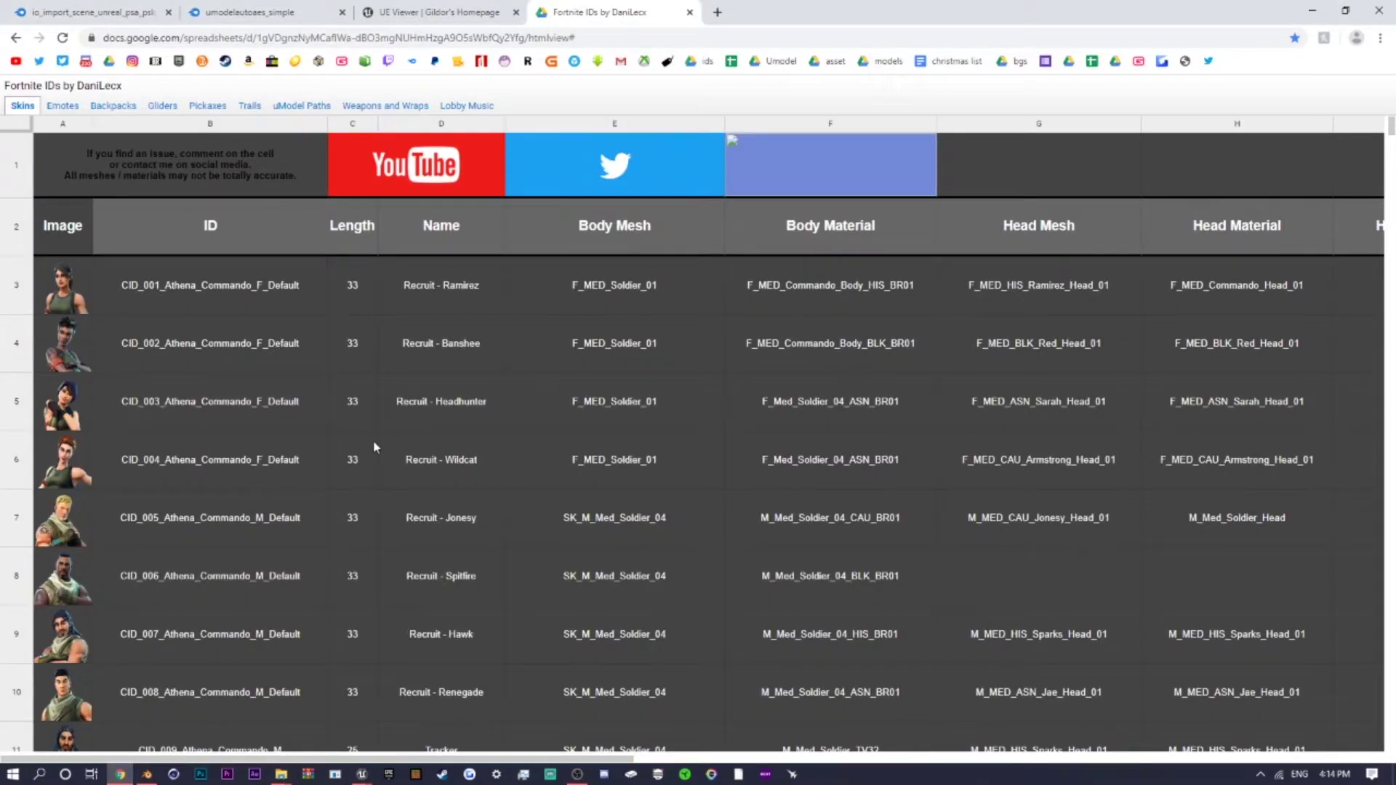